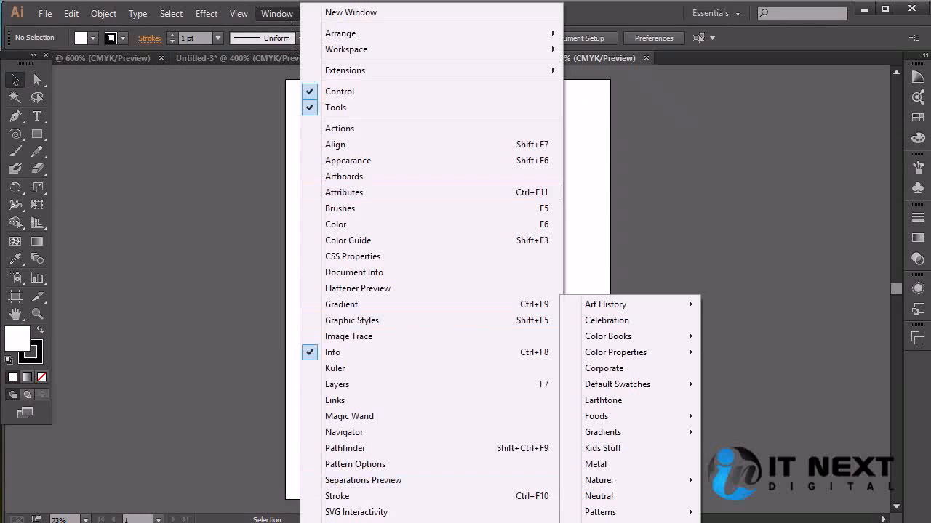
Show the available symbols and place the Gerbera symbol in the lower half of the artboard
mouse_move(437, 522)
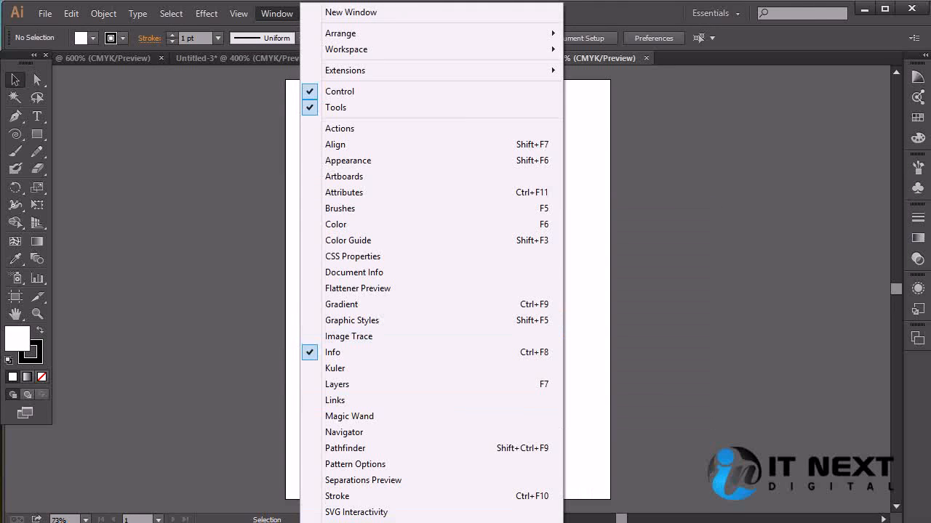
click(342, 522)
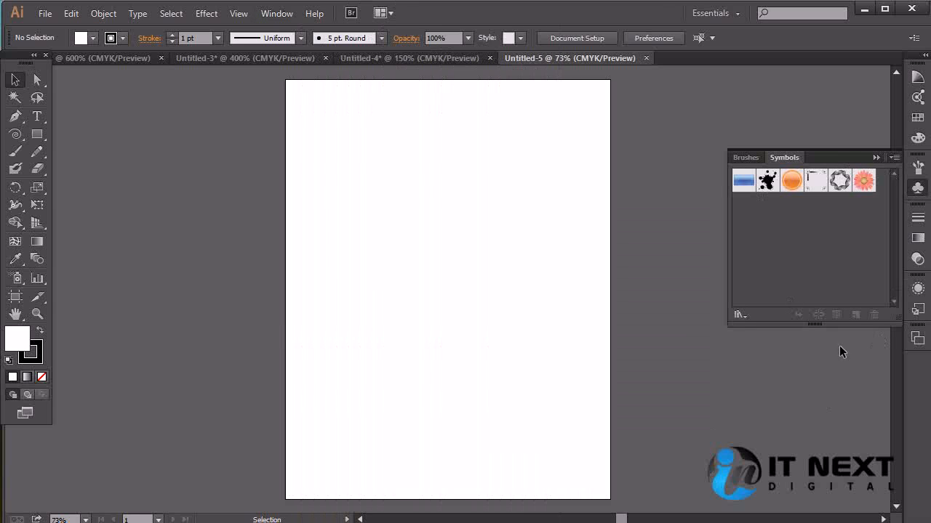
click(865, 185)
drag(865, 186, 631, 440)
click(644, 370)
drag(558, 360, 469, 363)
click(603, 352)
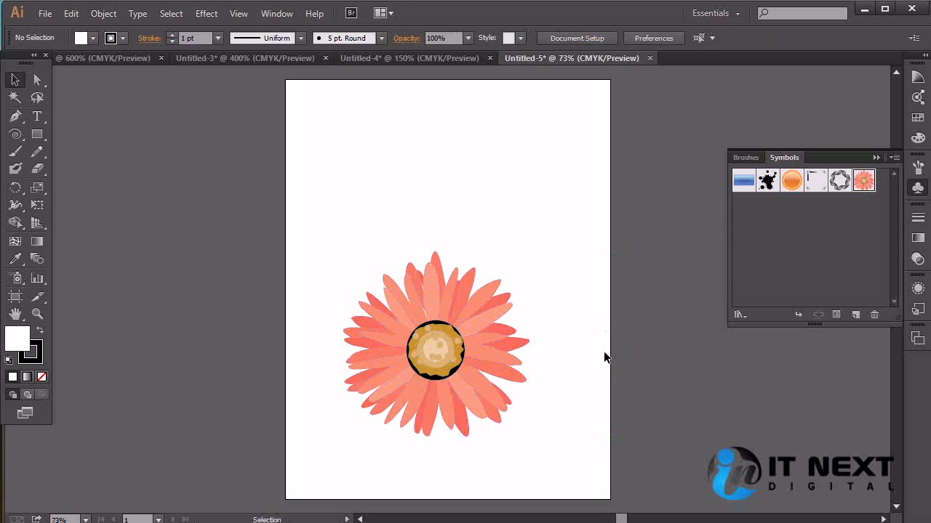
Place the orange round button symbol at the artboard's upper left and the Vector Grime symbol at its upper right
drag(792, 180, 499, 208)
click(539, 218)
drag(442, 155, 385, 170)
drag(767, 182, 515, 176)
drag(559, 221, 604, 266)
click(649, 274)
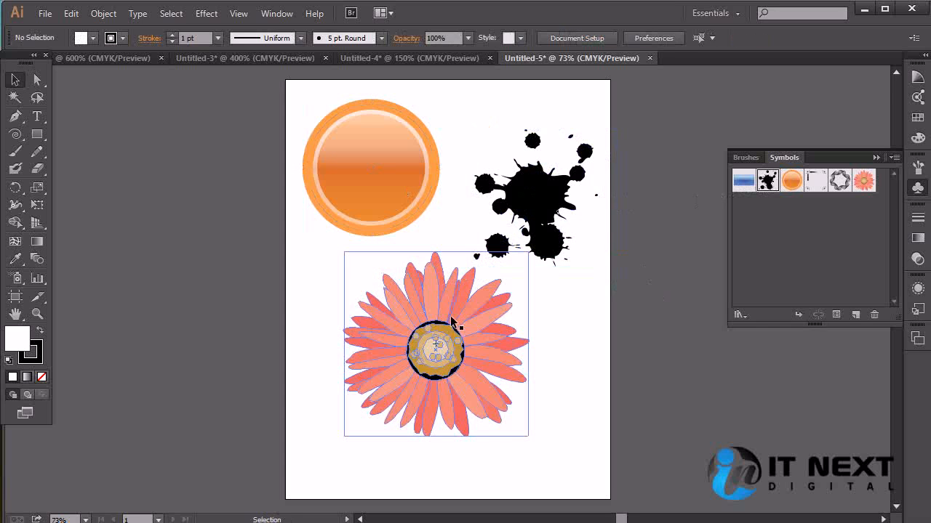
Move the Gerbera flower down and slightly left, clear of the ink splatter
click(502, 361)
drag(486, 328, 471, 352)
click(563, 330)
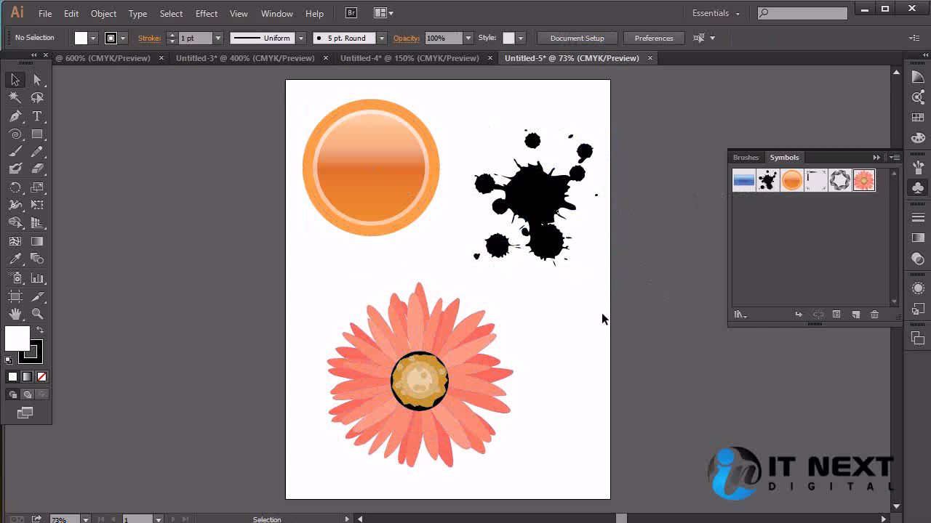
click(552, 244)
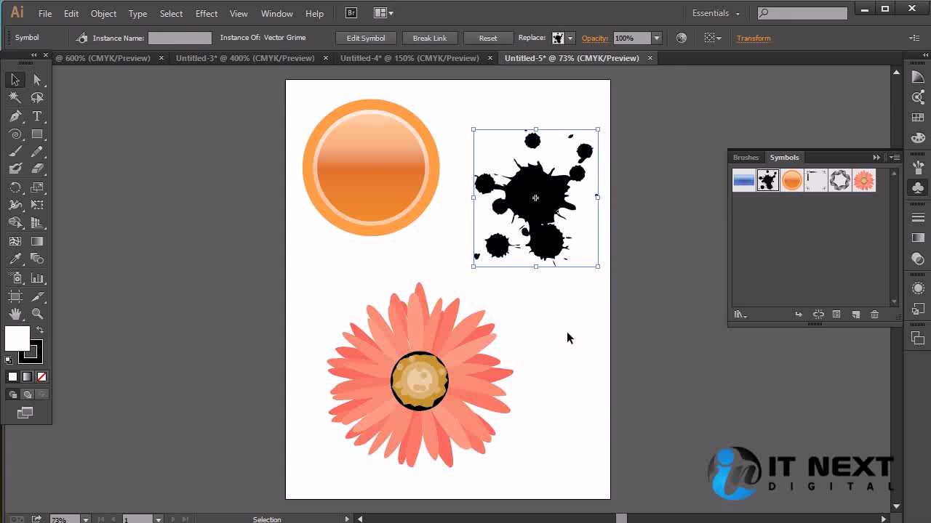
click(566, 333)
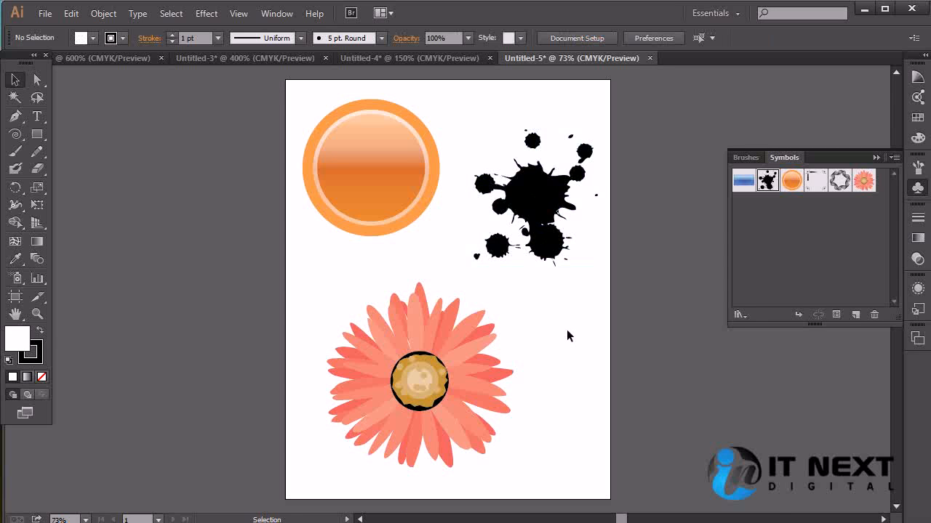
Inspect the Gerbera flower up close and scale it down in the artboard's lower left area
key(ctrl+equal)
key(ctrl+equal)
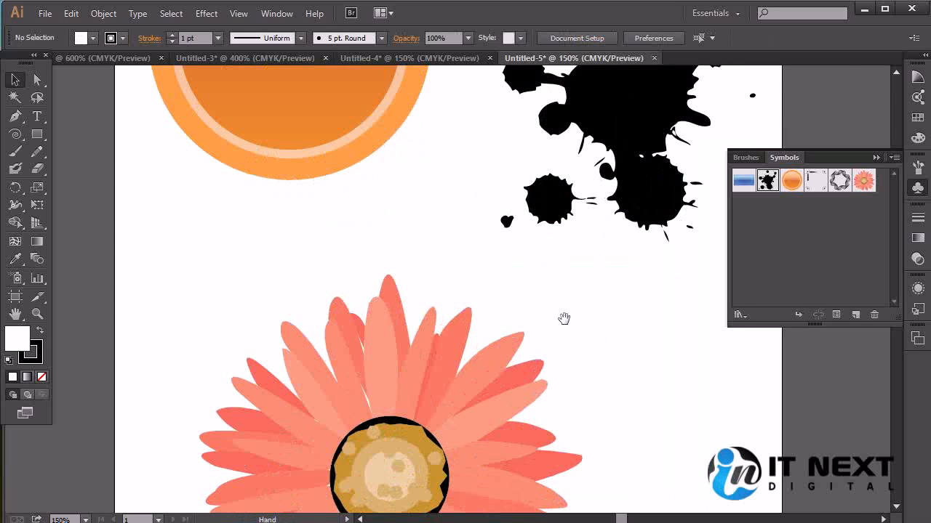
drag(558, 472, 625, 306)
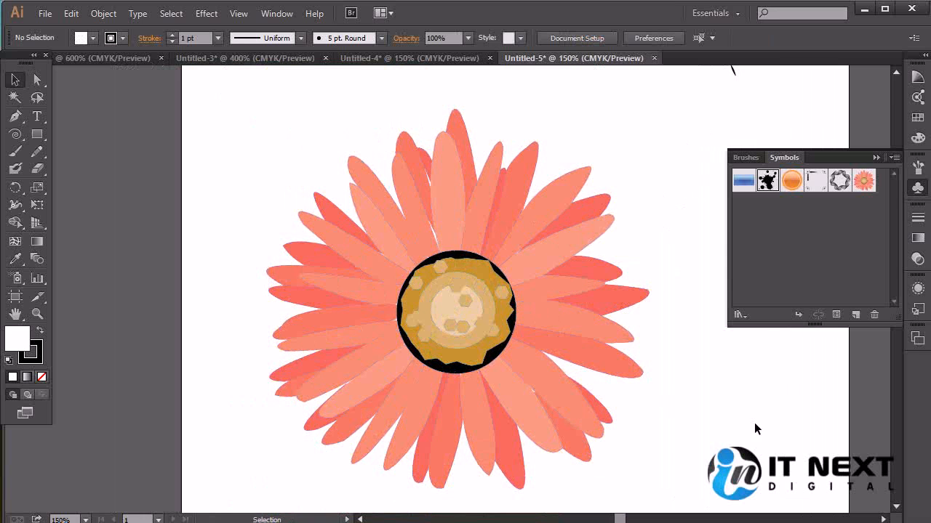
click(552, 379)
key(ctrl+minus)
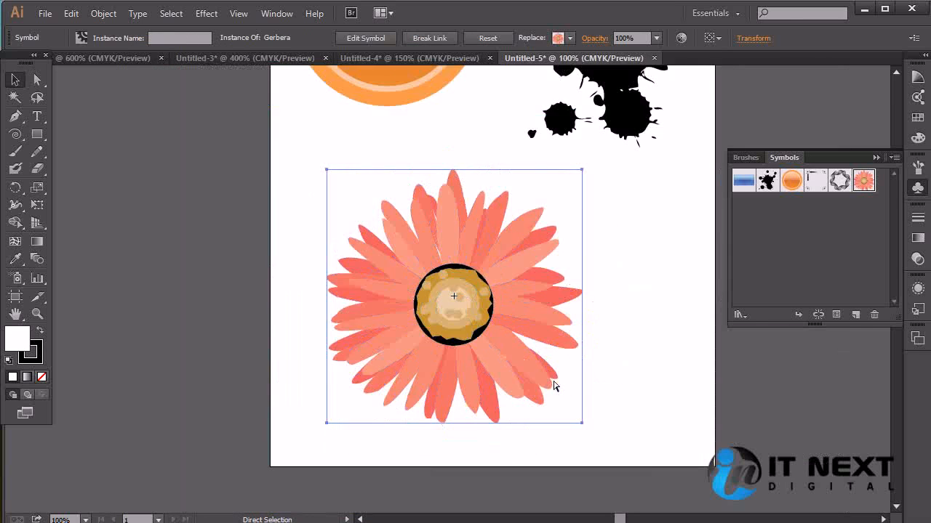
key(ctrl+minus)
key(ctrl+minus)
drag(514, 356, 468, 301)
click(569, 304)
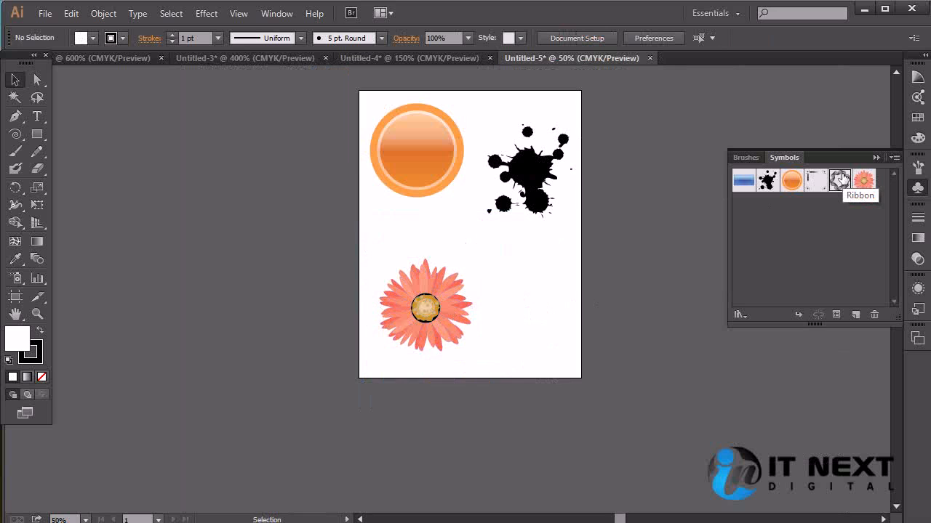
Place the Ribbon symbol at the artboard's lower right and fit a smaller Gerbera flower inside it
drag(840, 178, 639, 431)
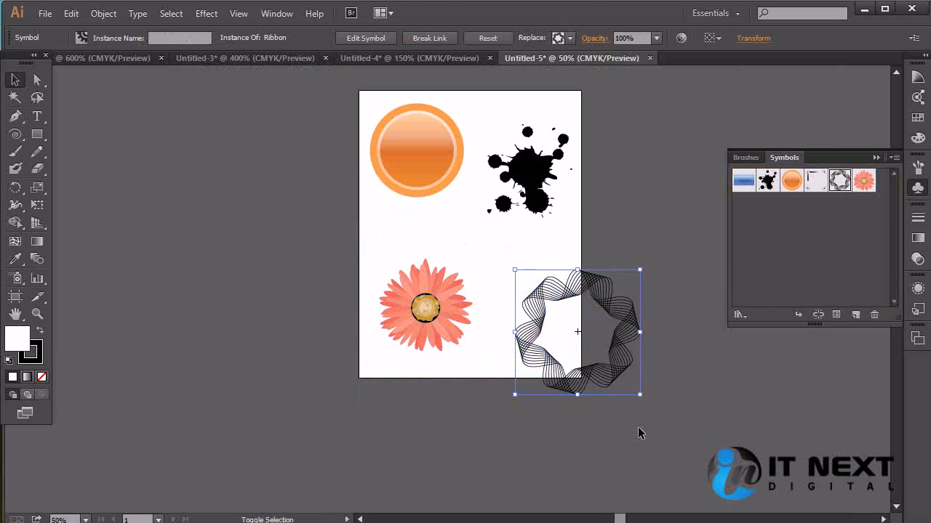
drag(618, 334, 566, 283)
click(423, 315)
drag(423, 315, 527, 297)
drag(575, 337, 542, 307)
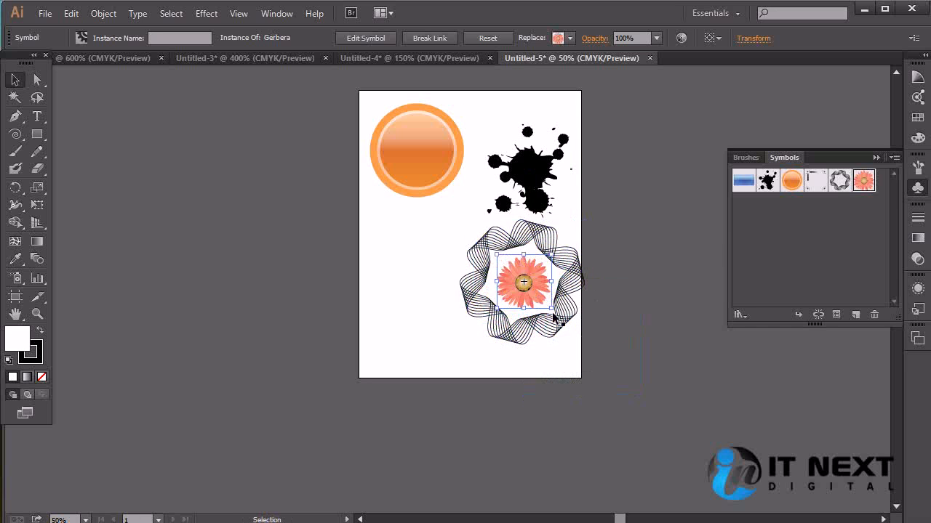
Move the ribbon and flower together to the artboard's lower left and enlarge the flower inside the ring
click(683, 372)
drag(609, 249, 486, 331)
click(524, 334)
click(462, 306)
click(560, 290)
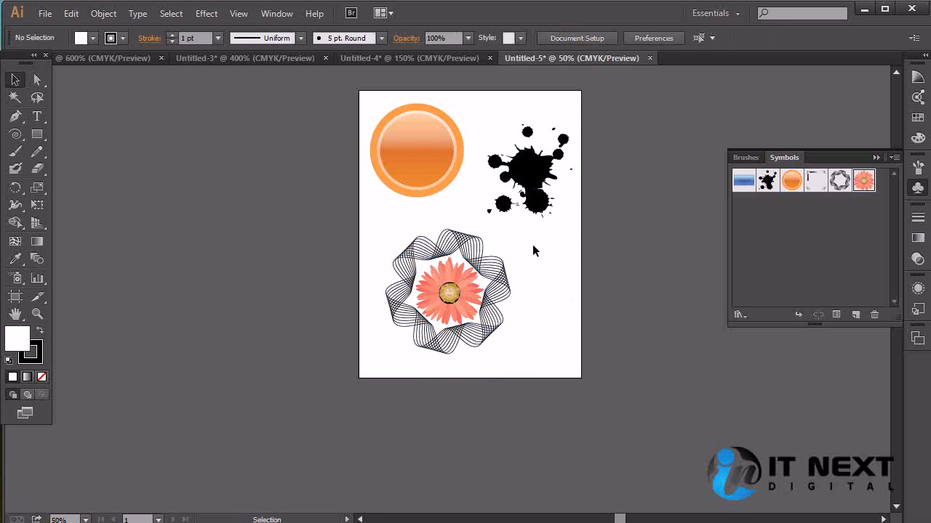
Delete the ribbon and Gerbera flower from the artboard
drag(533, 246, 350, 356)
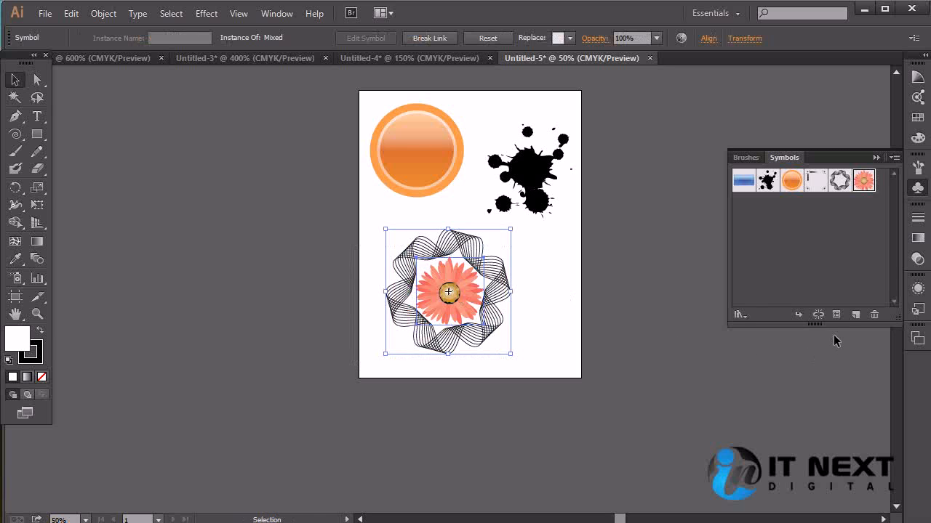
drag(547, 263, 338, 324)
key(Delete)
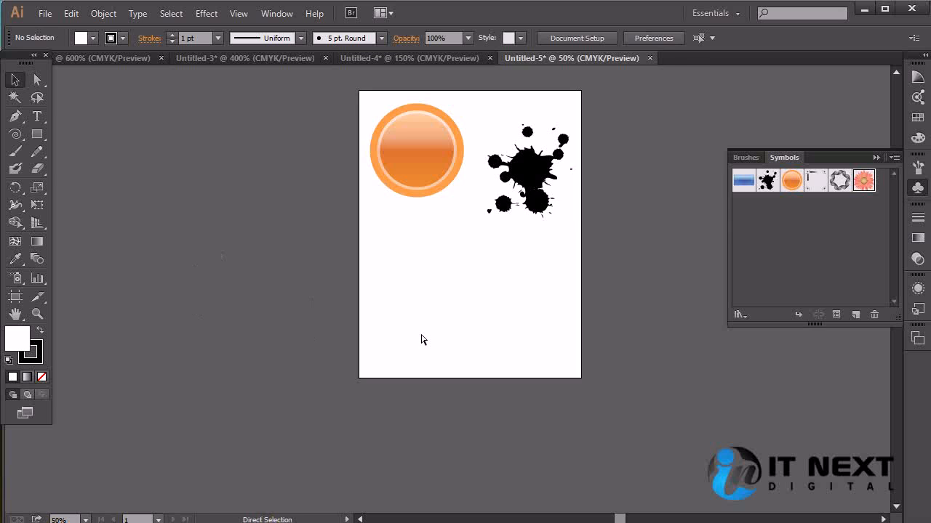
Draw a wide horizontal ellipse in the empty lower half of the artboard
key(ctrl+1)
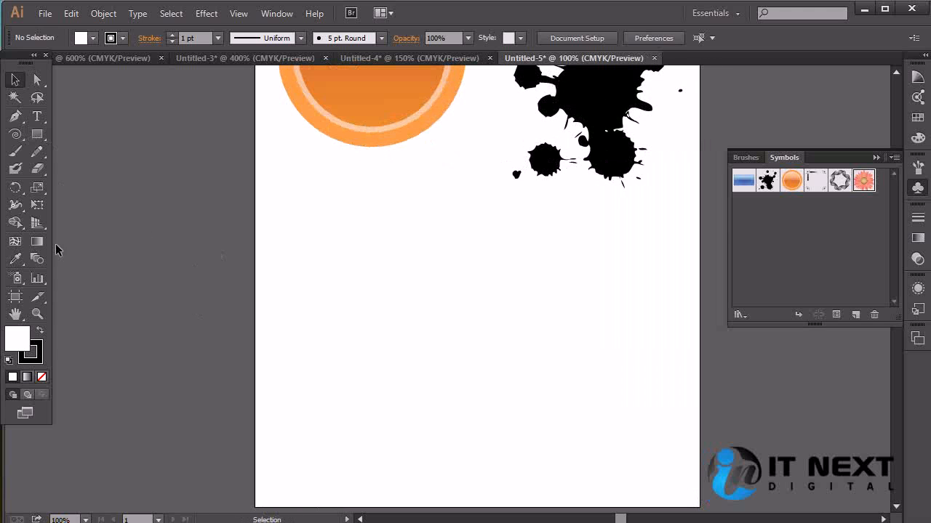
drag(38, 134, 111, 171)
drag(383, 272, 613, 409)
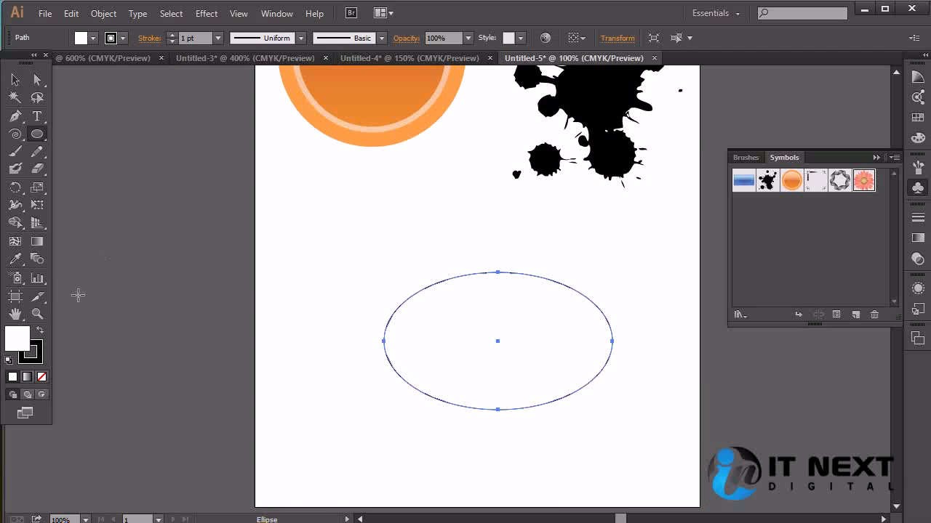
Remove the ellipse's stroke and fill it with medium green
click(41, 376)
click(18, 334)
click(775, 171)
click(792, 154)
click(792, 144)
click(798, 134)
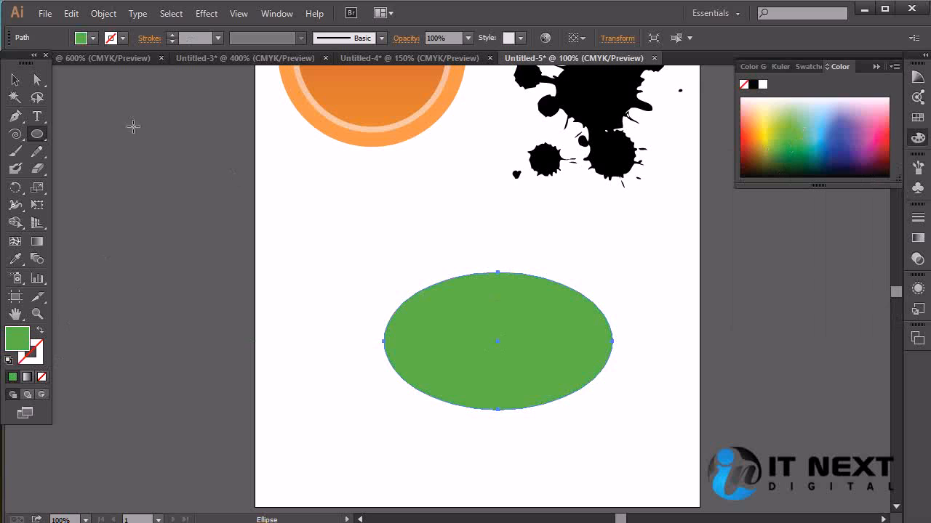
Delete the ellipse's bottom anchor point and convert its left anchor to a sharp corner to form a leaf shape
key(p)
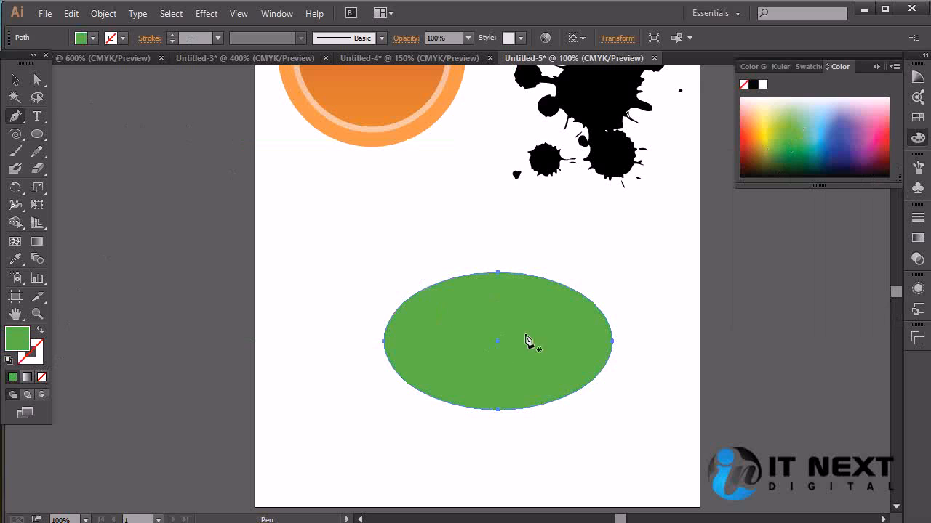
click(498, 411)
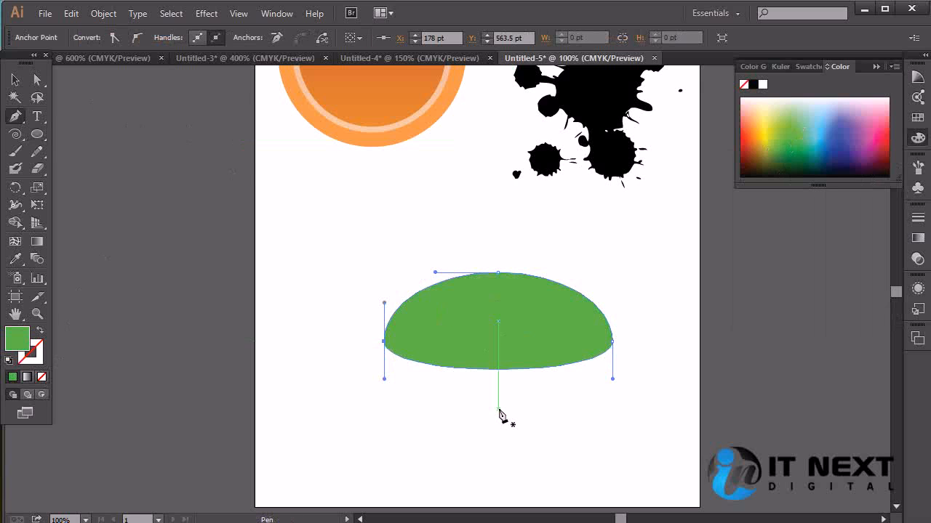
alt+click(383, 341)
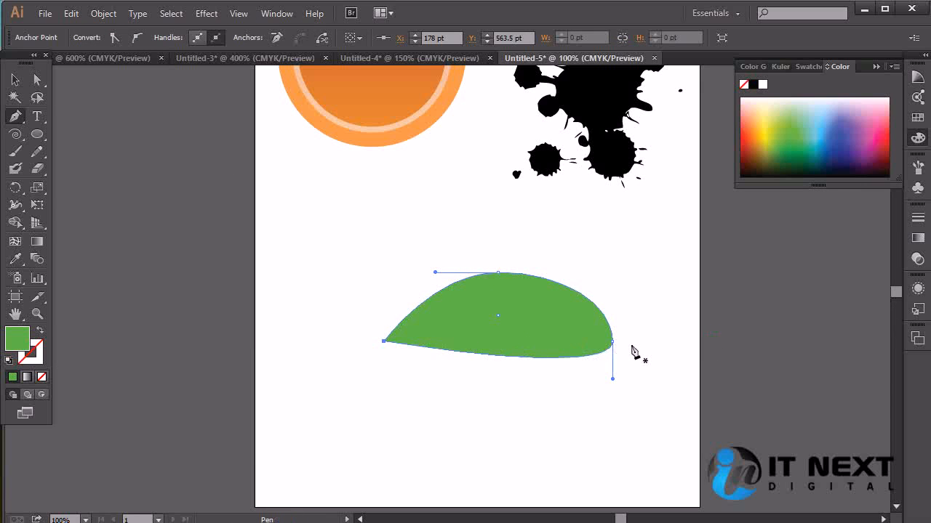
Rotate the green leaf shape upright with its pointed tip at the top, and move it slightly up and left
ctrl+click(602, 300)
drag(620, 269, 539, 399)
click(615, 359)
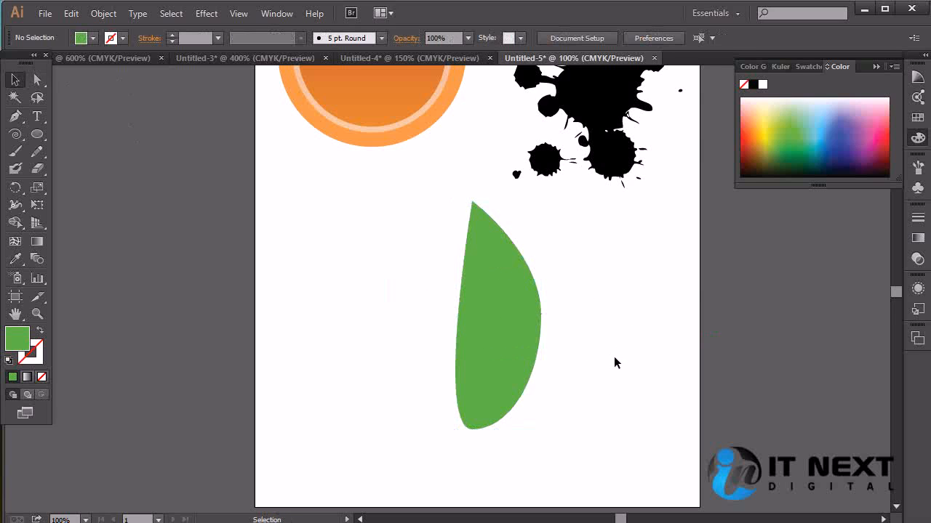
click(498, 348)
drag(502, 363, 481, 342)
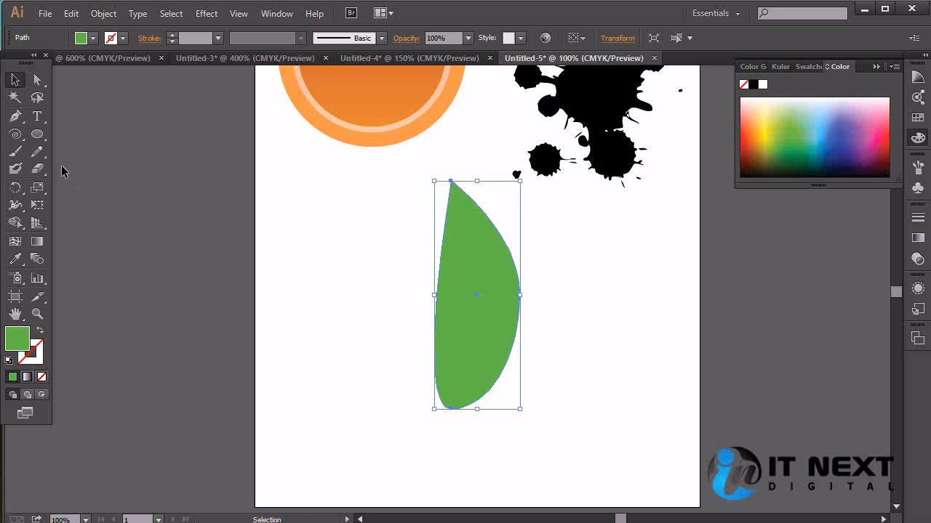
Try adding anchor points beside the leaf's rounded bottom end and converting one to a corner, and undo these edits
key(ctrl+=)
scroll(356, 347, down, 5)
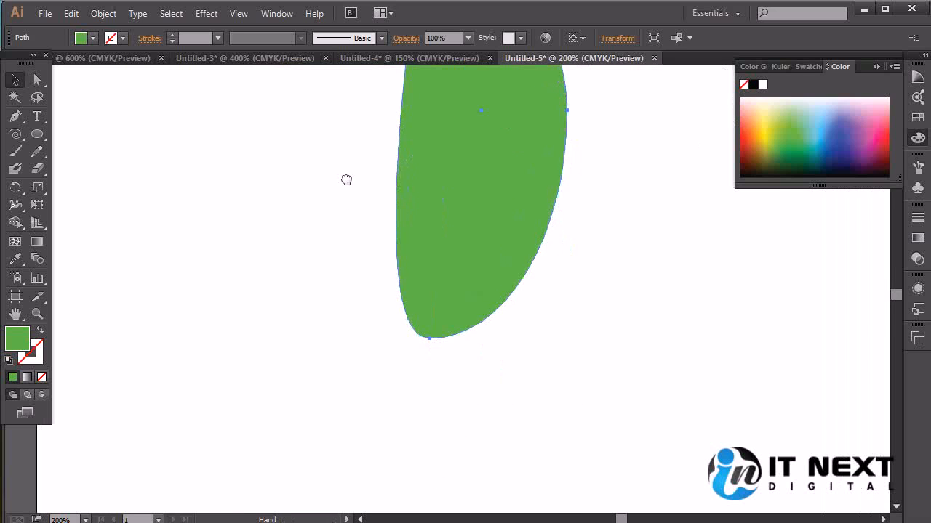
key(p)
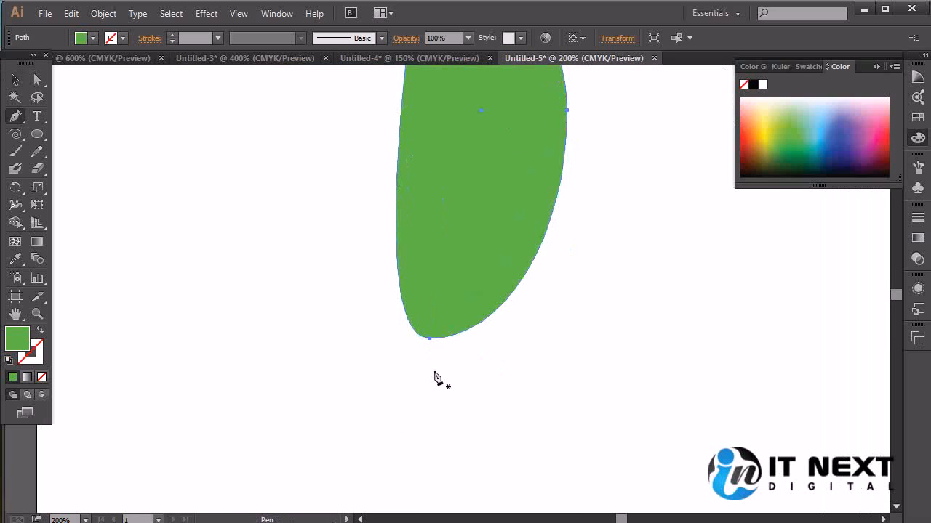
click(418, 336)
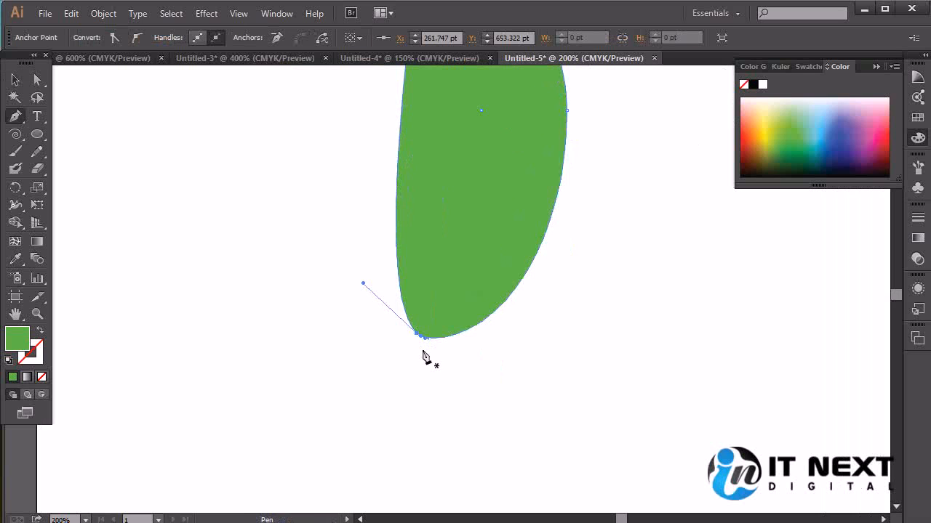
click(419, 336)
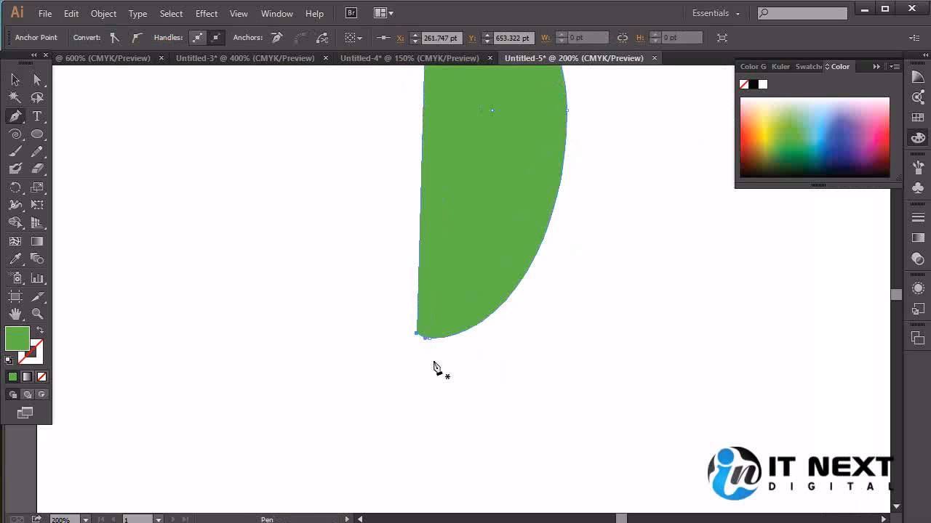
drag(469, 274, 536, 374)
key(ctrl+z)
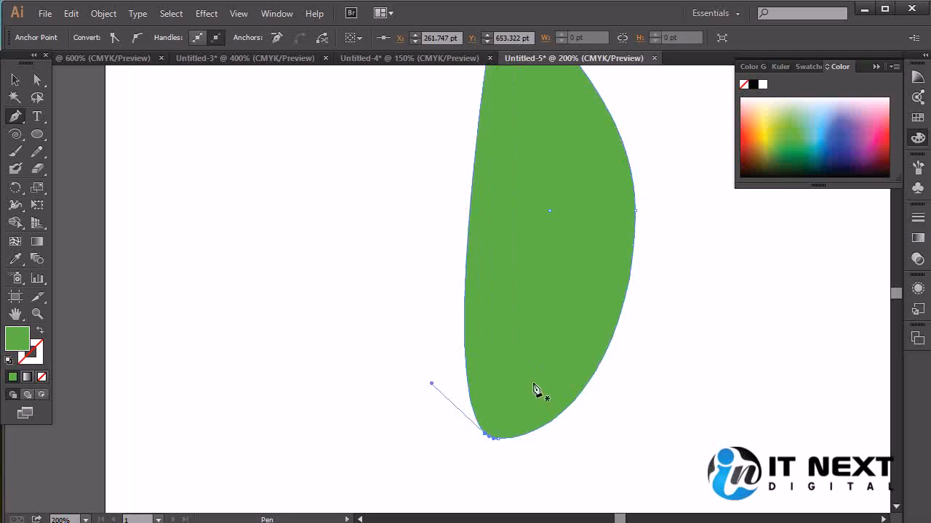
drag(540, 453, 554, 355)
key(ctrl+plus)
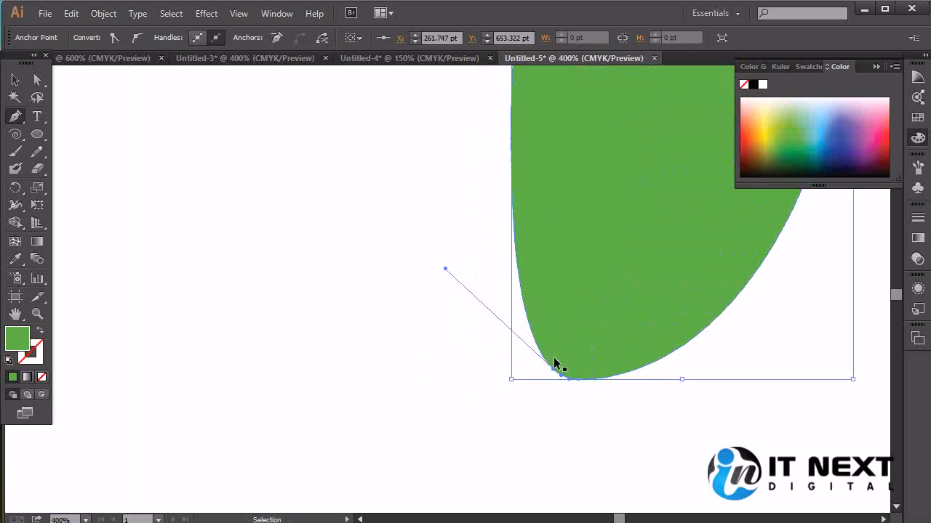
key(ctrl+z)
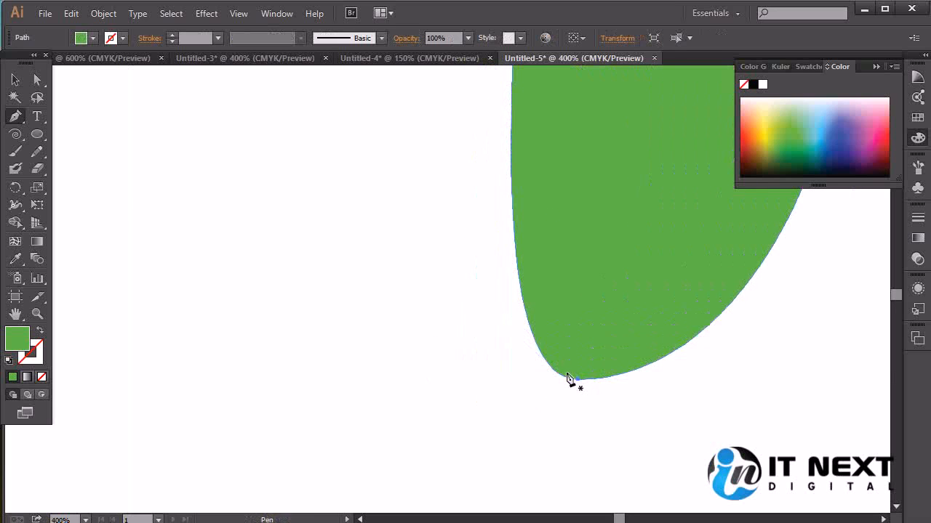
Add an anchor point on the leaf's lower-left edge and undo the edits tried on its bottom anchor
click(542, 356)
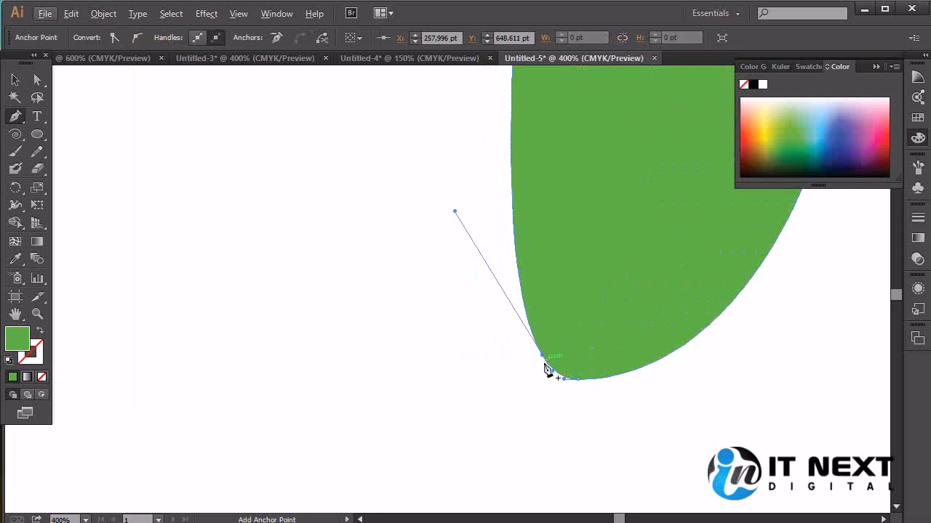
scroll(491, 392, down, 3)
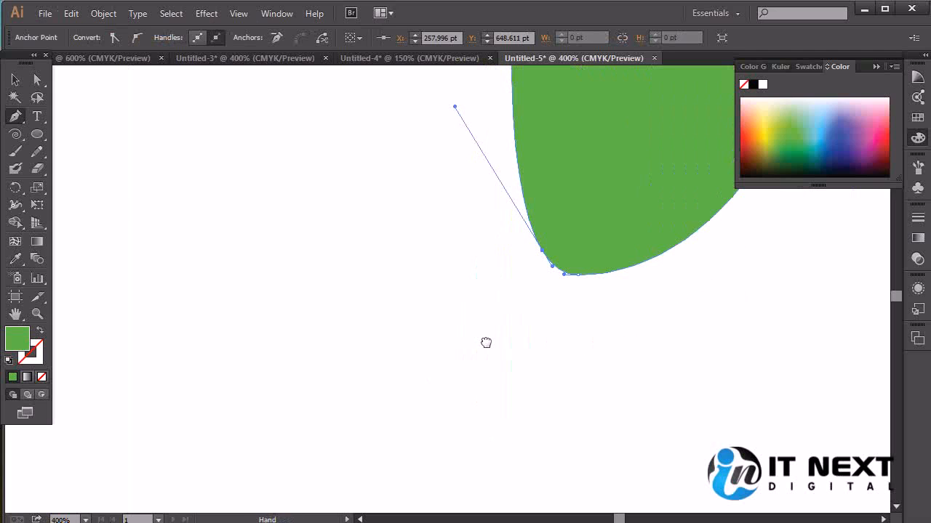
click(578, 276)
key(ctrl+z)
key(ctrl+z)
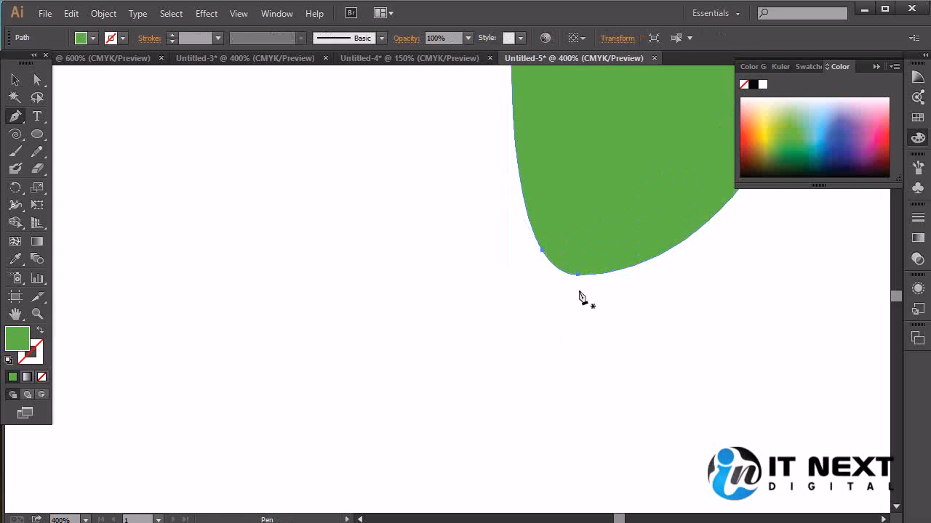
Draw a closed, curved green stem with the Pen tool, running down and left from the leaf's rounded bottom end, and deselect it
click(576, 283)
drag(476, 402, 379, 465)
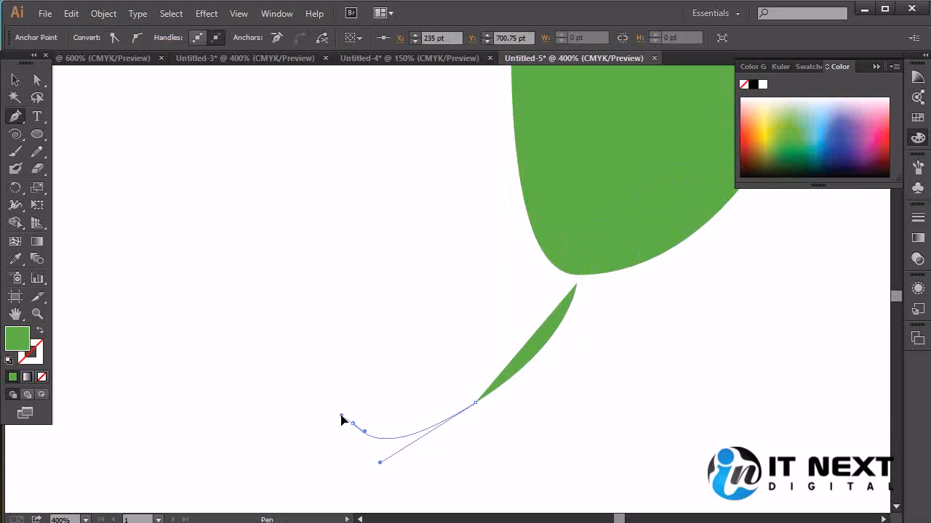
click(387, 459)
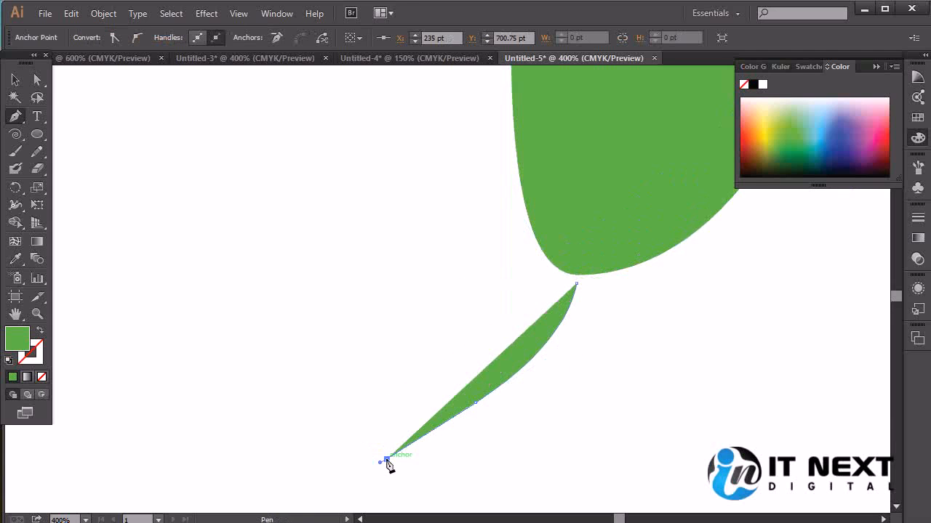
drag(358, 419, 353, 415)
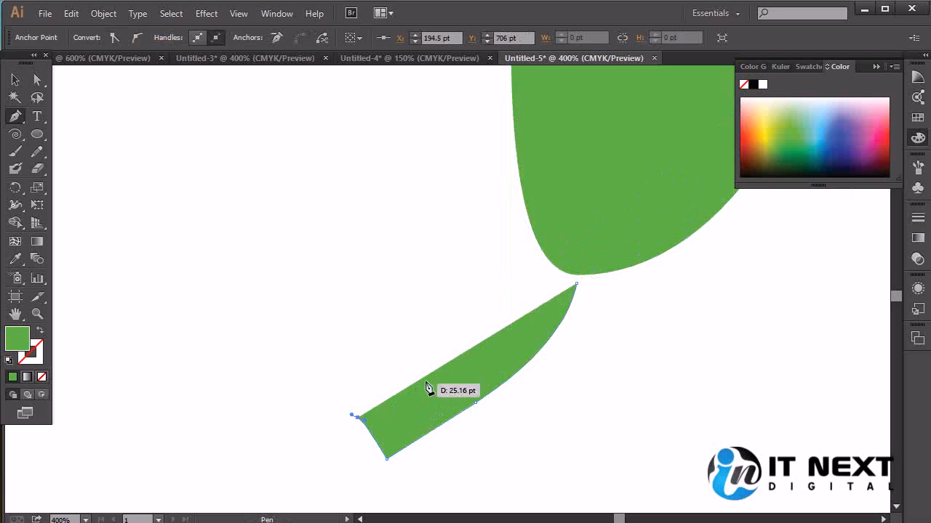
drag(433, 377, 490, 333)
drag(559, 274, 576, 240)
click(592, 254)
click(577, 284)
key(ctrl+minus)
key(ctrl+minus)
key(ctrl+minus)
drag(584, 289, 554, 323)
key(v)
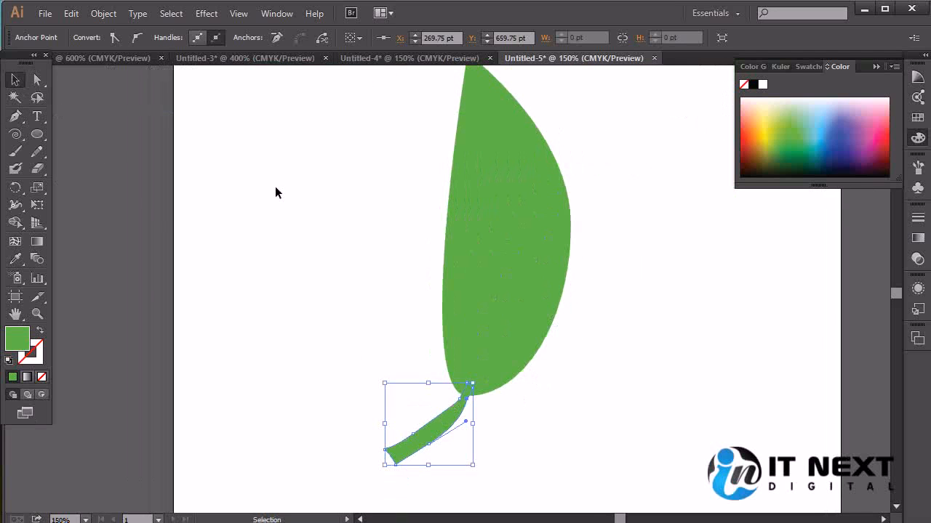
click(607, 415)
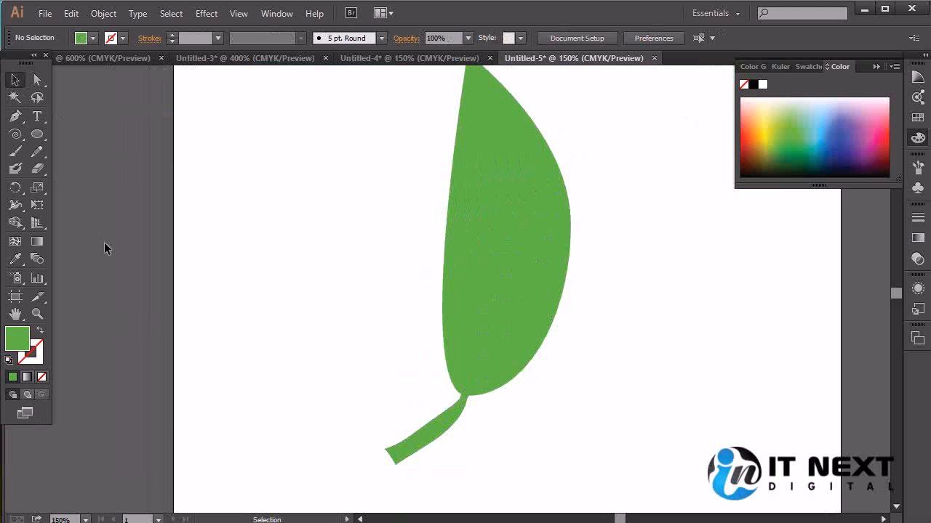
Choose a pale cream colour and paint a curved central vein from the leaf's tip to its base with the Paintbrush
mouse_move(561, 207)
mouse_down()
mouse_move(517, 240)
mouse_move(498, 234)
mouse_up()
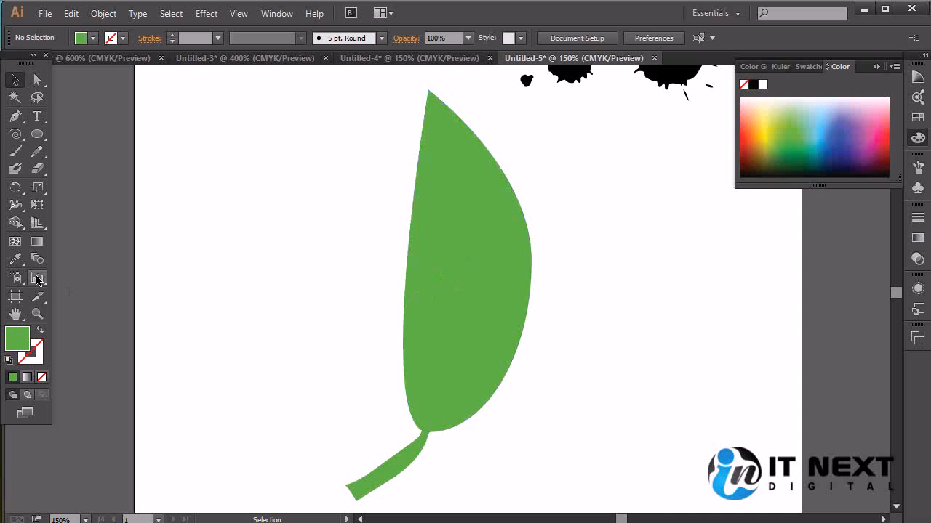
click(15, 151)
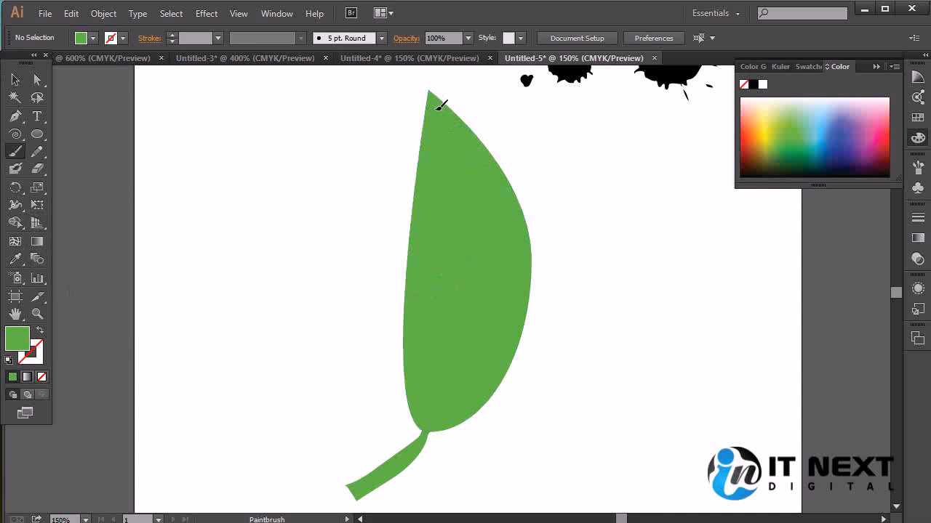
key(shift+x)
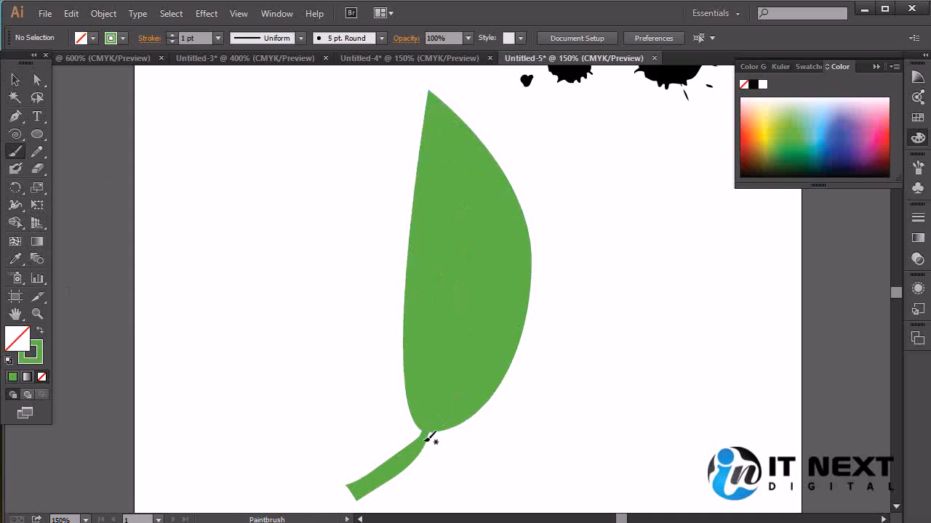
key(shift+x)
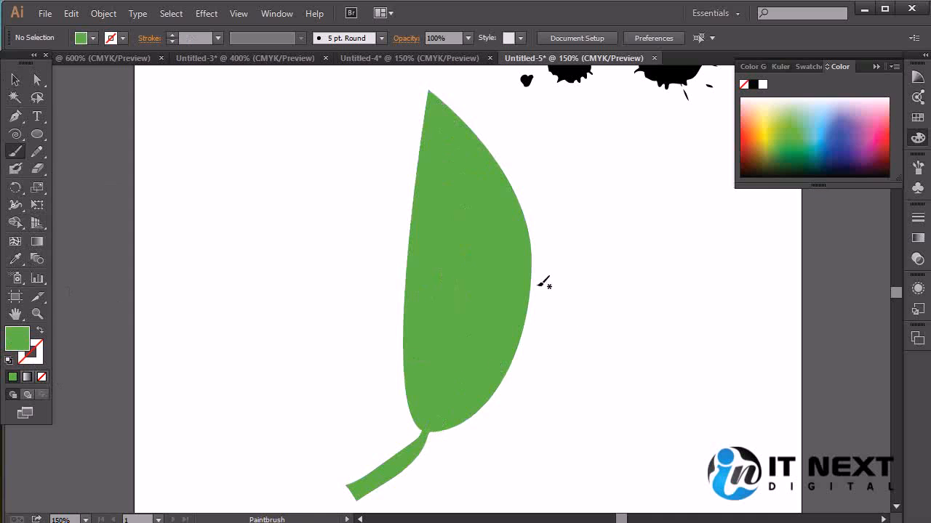
click(763, 149)
click(771, 99)
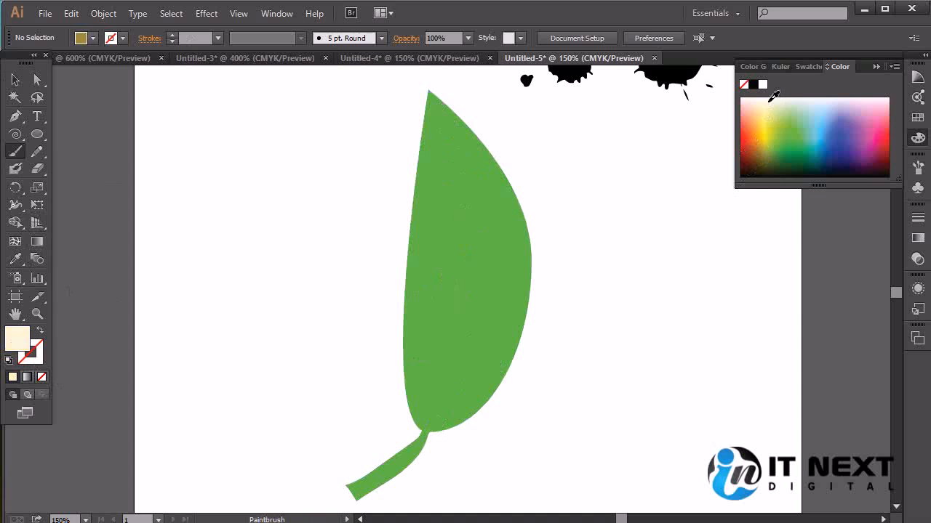
mouse_move(436, 116)
mouse_down()
mouse_move(448, 375)
mouse_move(416, 436)
mouse_up()
key(ctrl+z)
mouse_move(437, 104)
mouse_down()
mouse_move(456, 226)
mouse_move(453, 339)
mouse_move(420, 430)
mouse_up()
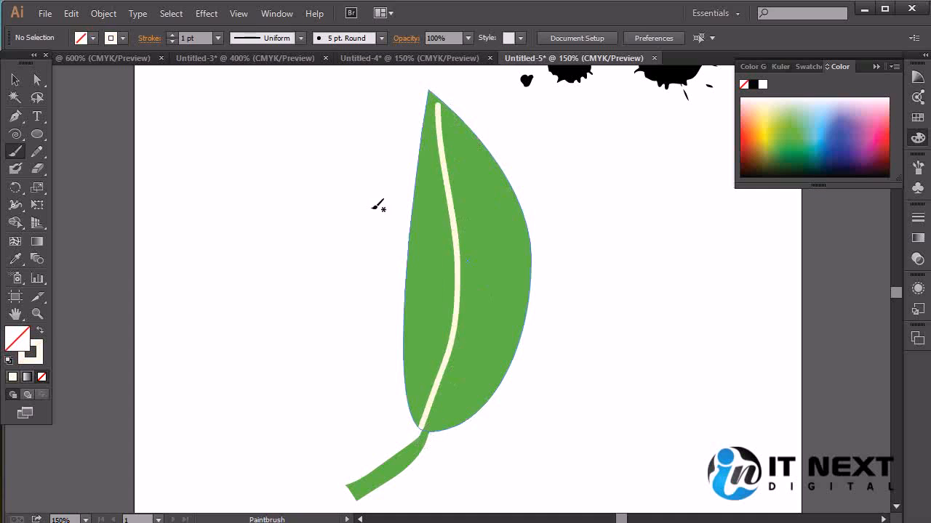
Set the central vein's stroke weight to 0.5 pt
click(217, 39)
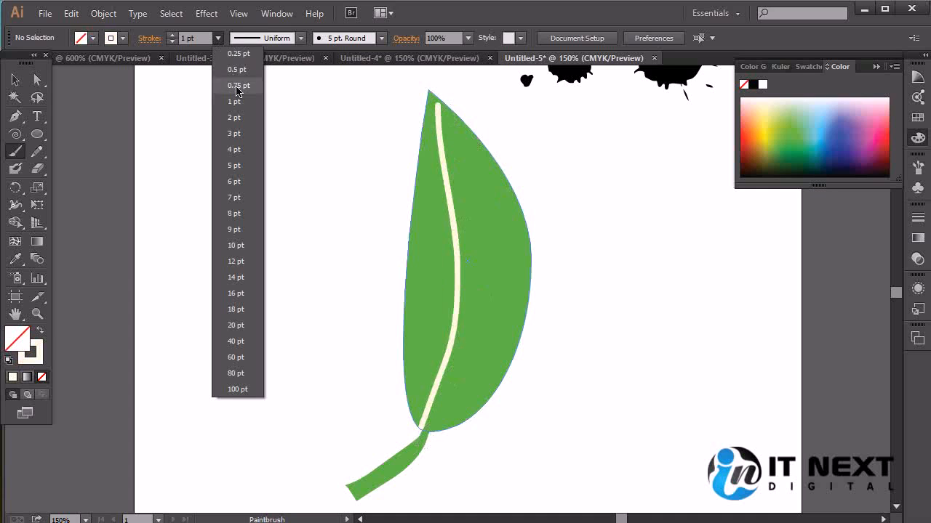
click(237, 70)
ctrl+click(446, 182)
click(215, 42)
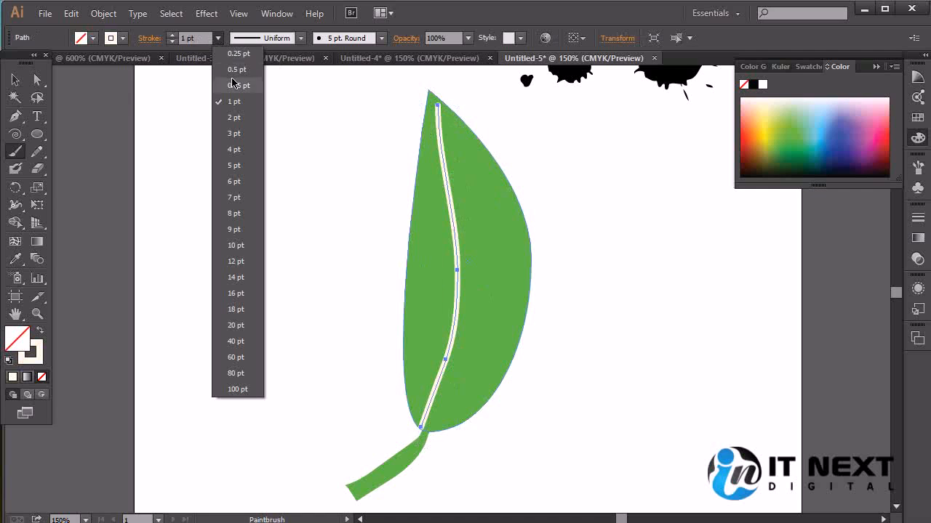
click(233, 72)
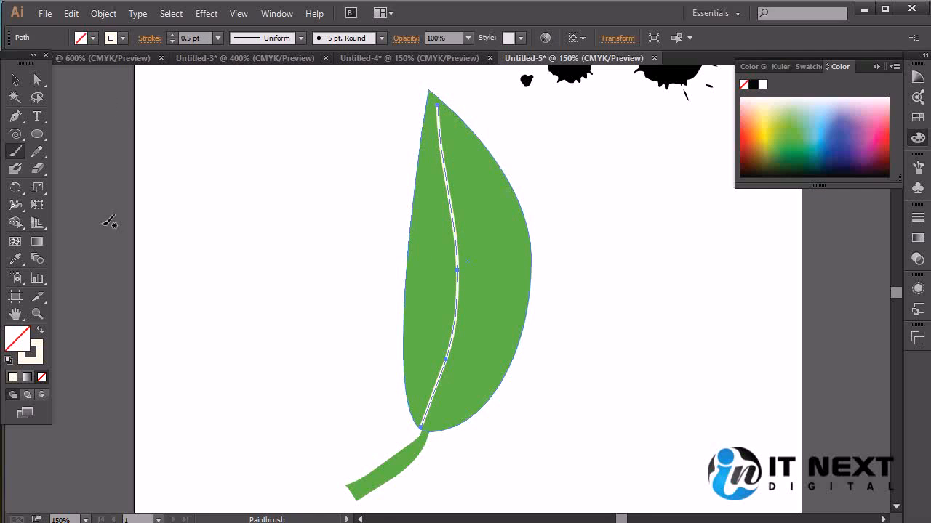
Paint short cream side veins on both halves of the leaf and a highlight line along the stem
mouse_move(459, 362)
mouse_down()
mouse_move(504, 316)
mouse_move(507, 262)
mouse_move(491, 214)
mouse_up()
mouse_move(431, 191)
mouse_down()
mouse_move(441, 339)
mouse_move(428, 374)
mouse_move(467, 389)
mouse_up()
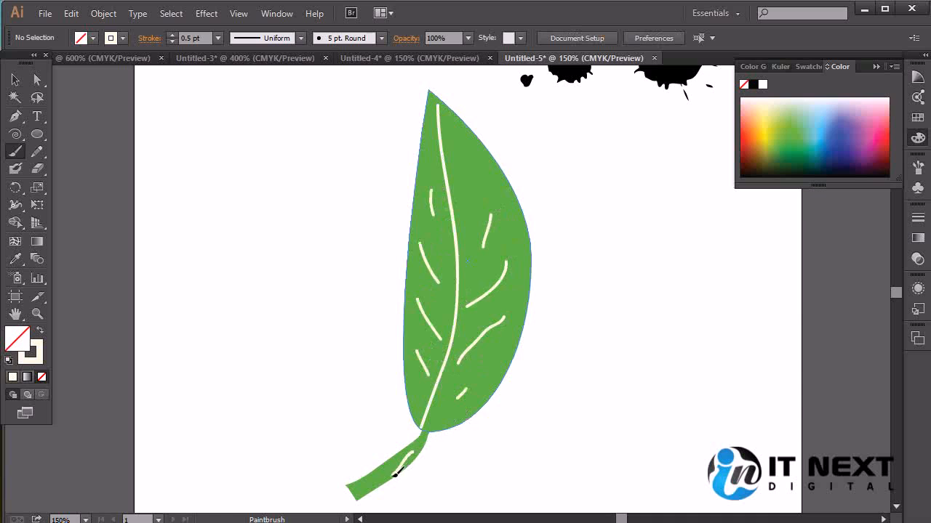
drag(396, 466, 367, 490)
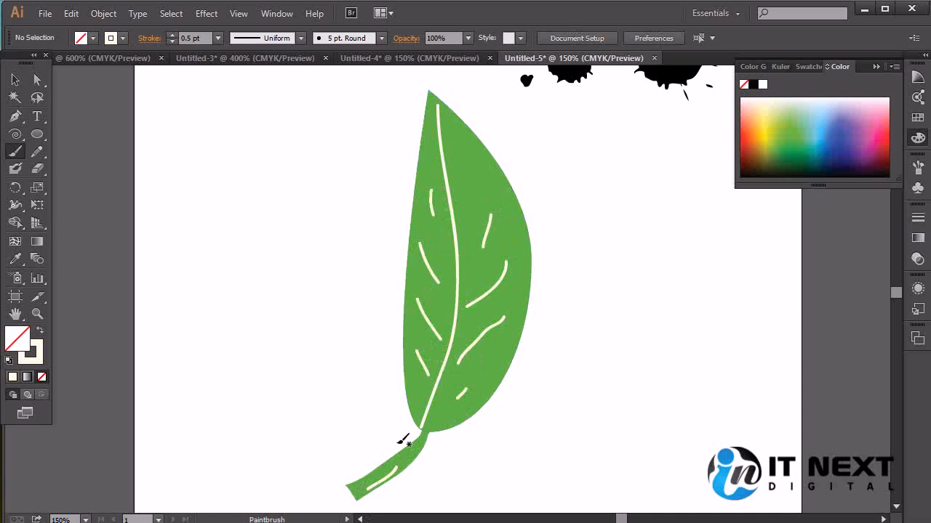
Select the leaf, stem and all vein strokes together and group them
click(16, 80)
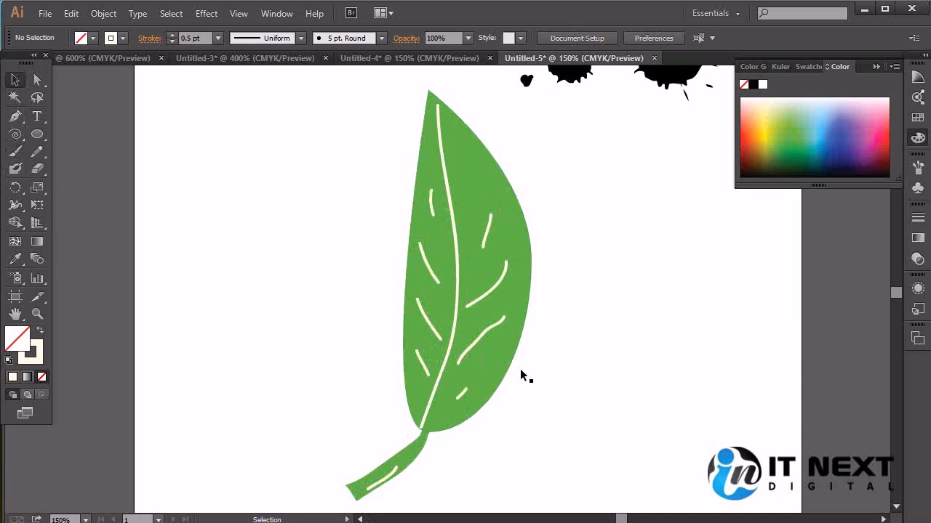
key(ctrl+minus)
key(ctrl+minus)
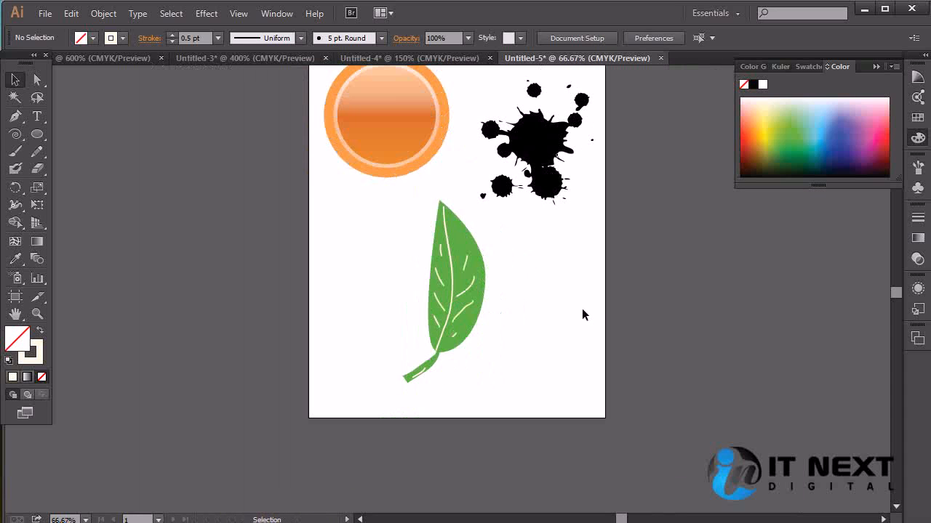
key(ctrl+plus)
drag(545, 196, 322, 448)
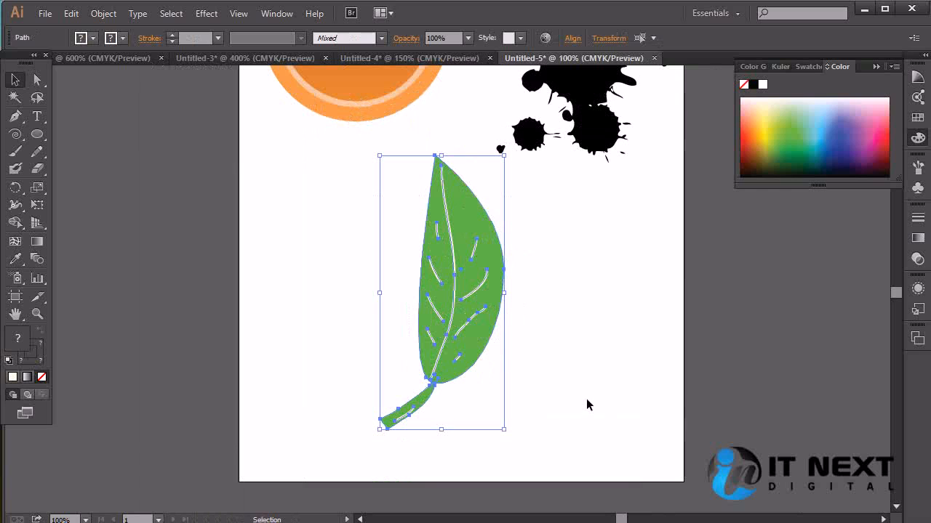
key(ctrl+g)
key(space)
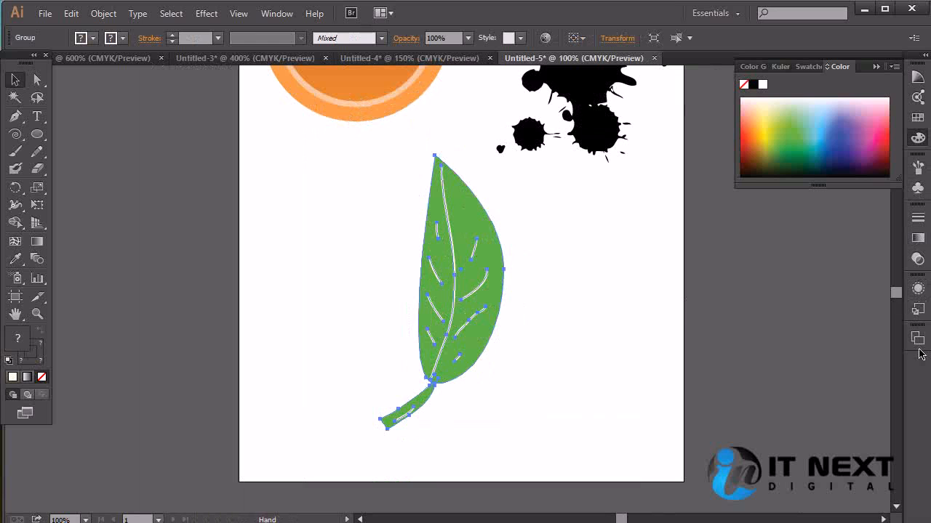
Define the grouped leaf as a Movie Clip symbol named leaf01 with 9-slice scaling guides and pixel grid alignment, and delete its instance from the artboard
click(274, 14)
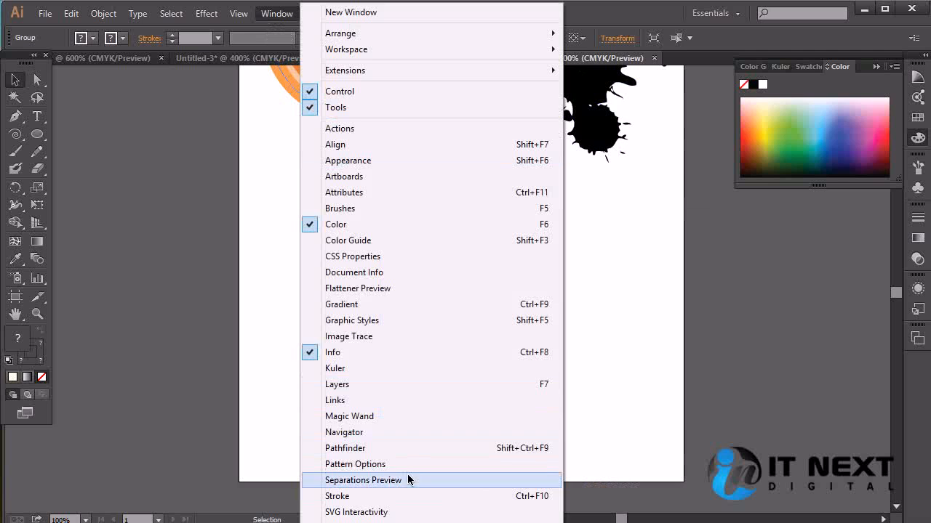
click(356, 522)
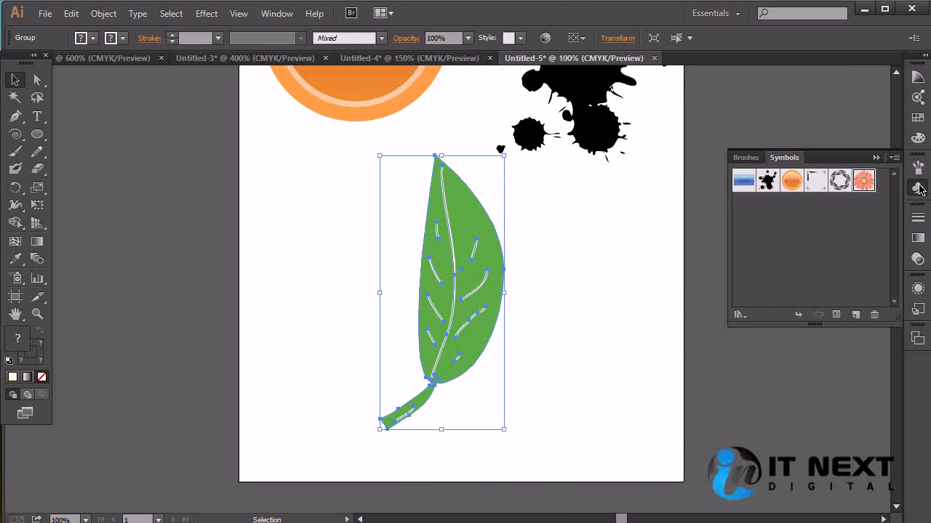
drag(427, 310, 774, 240)
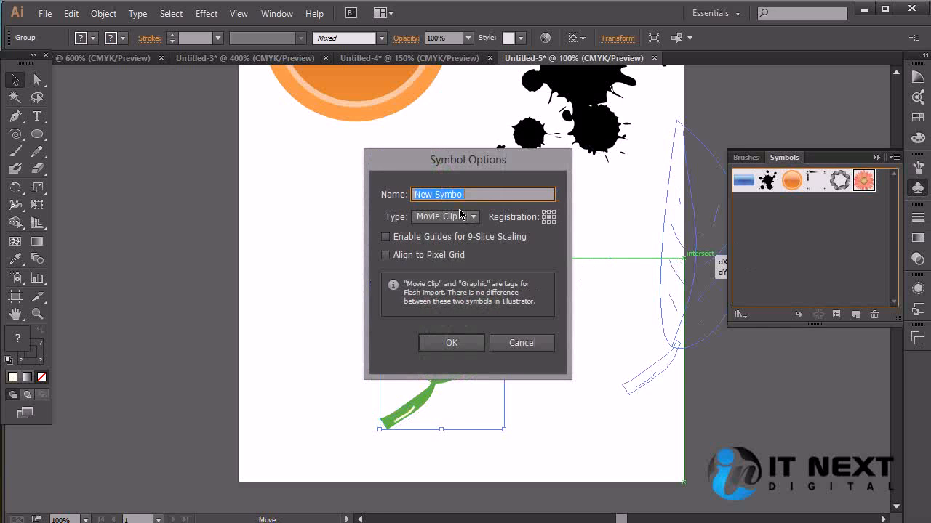
key(BackSpace)
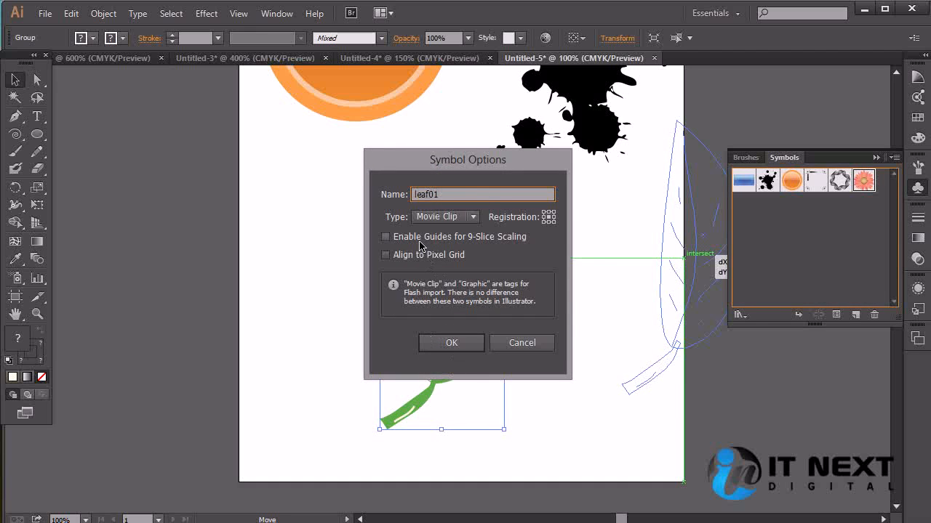
click(411, 257)
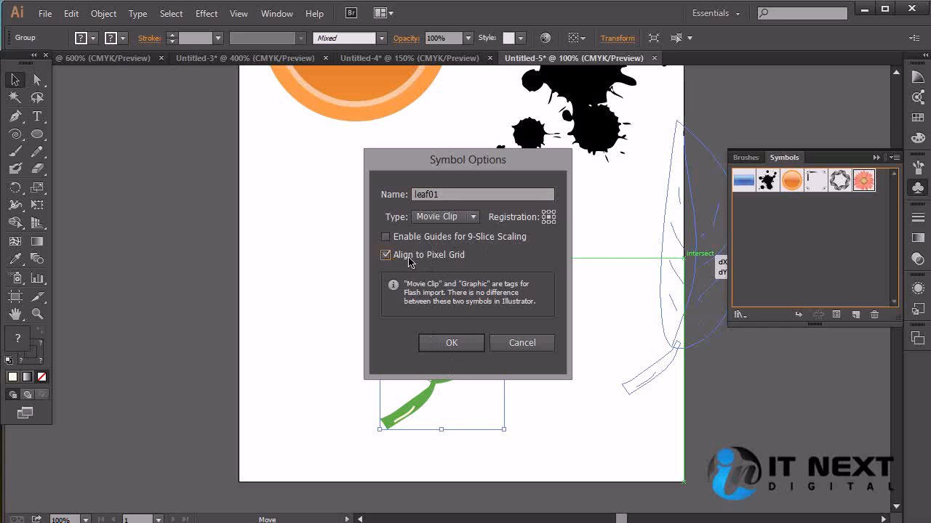
click(416, 240)
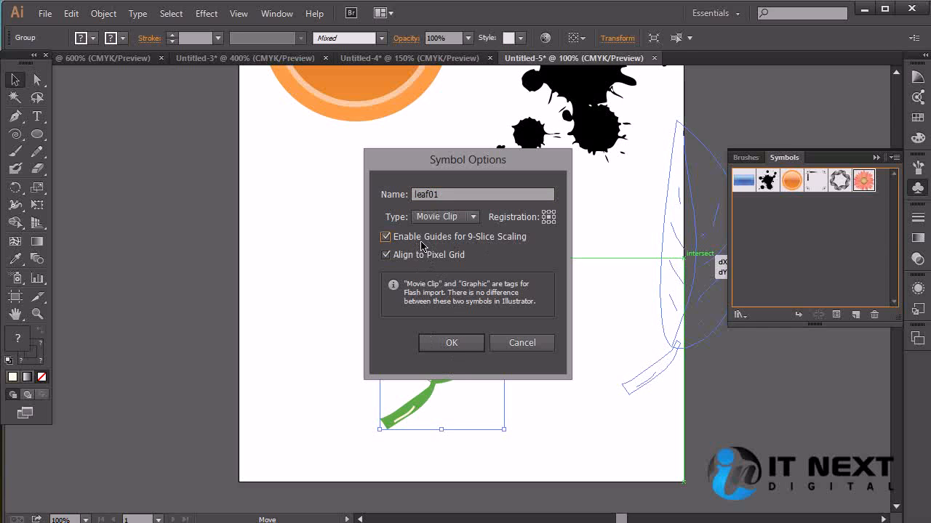
click(452, 345)
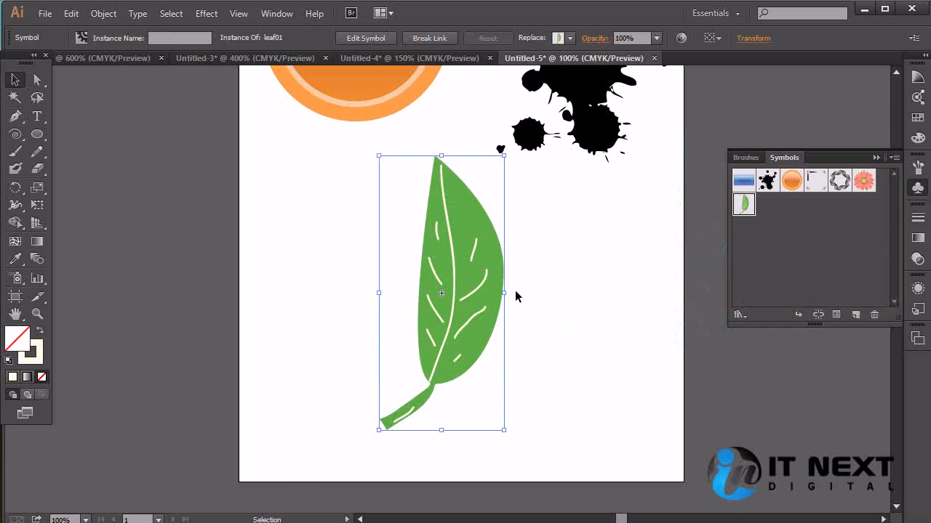
key(Delete)
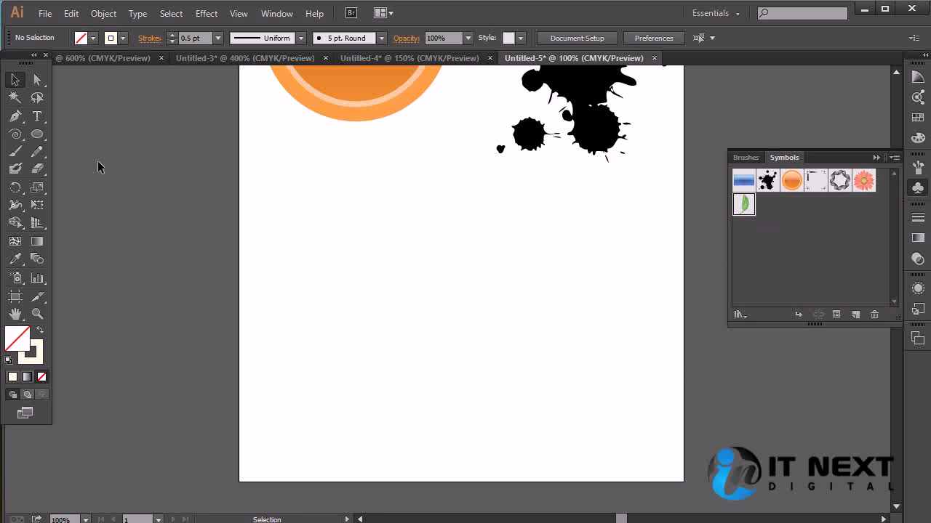
Try to draw a narrow, closed, curved branch shape down the empty part of the artboard with the Pen tool
key(p)
click(318, 198)
drag(399, 368, 412, 458)
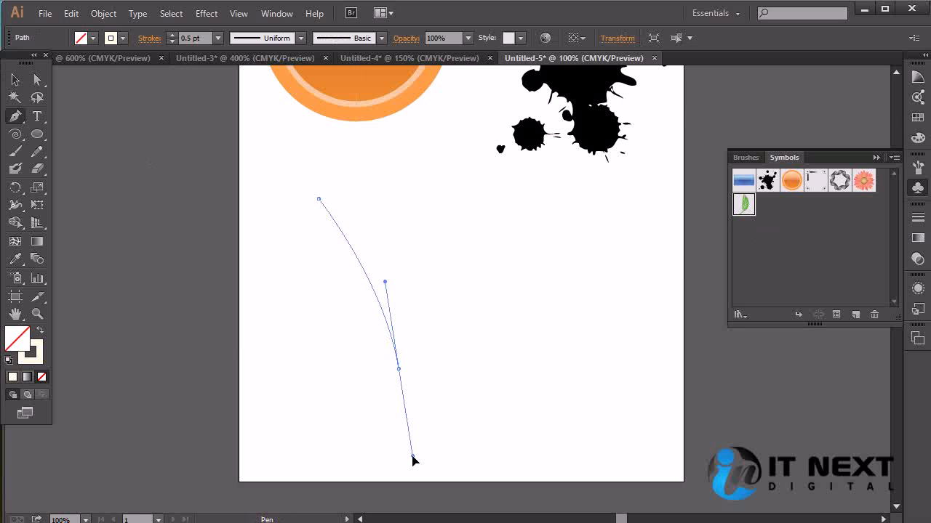
click(412, 457)
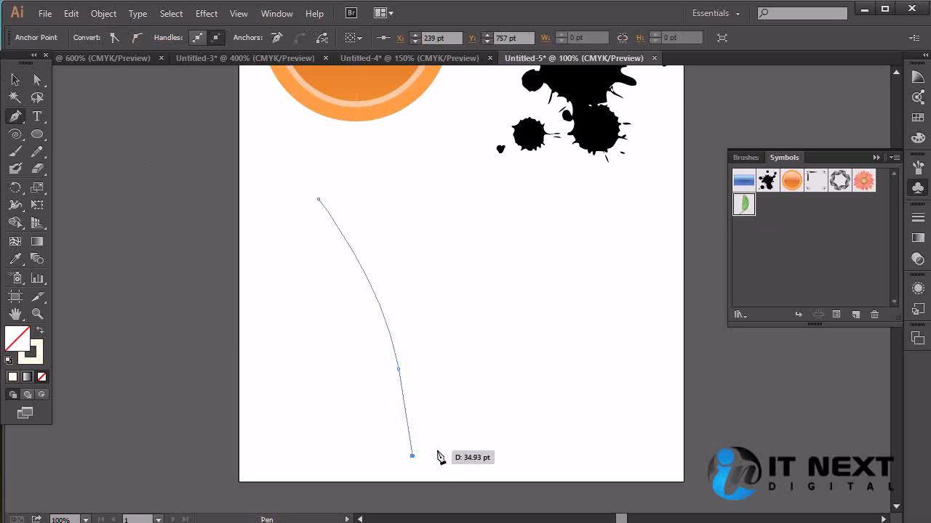
click(429, 449)
click(345, 204)
drag(345, 204, 321, 183)
click(318, 198)
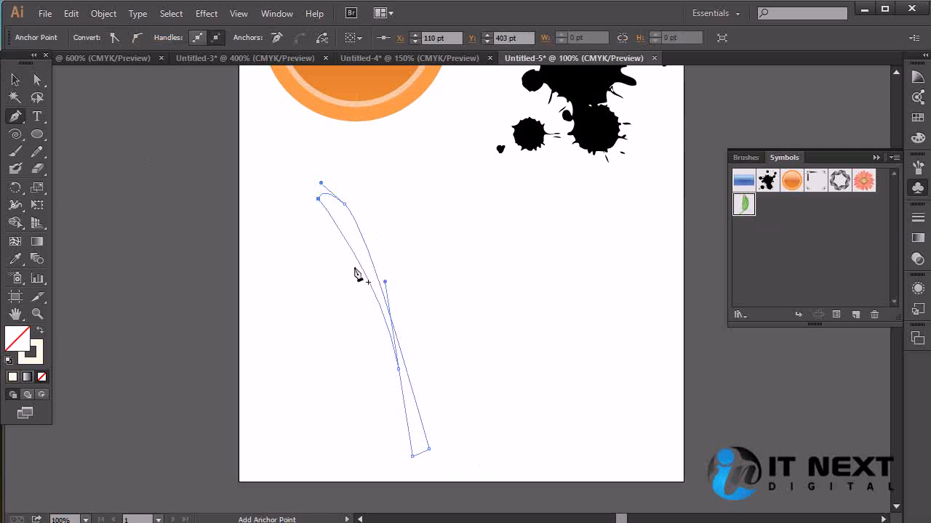
ctrl+click(526, 386)
Draw a straight diagonal line across the empty lower part of the artboard with the Line Segment tool
click(14, 134)
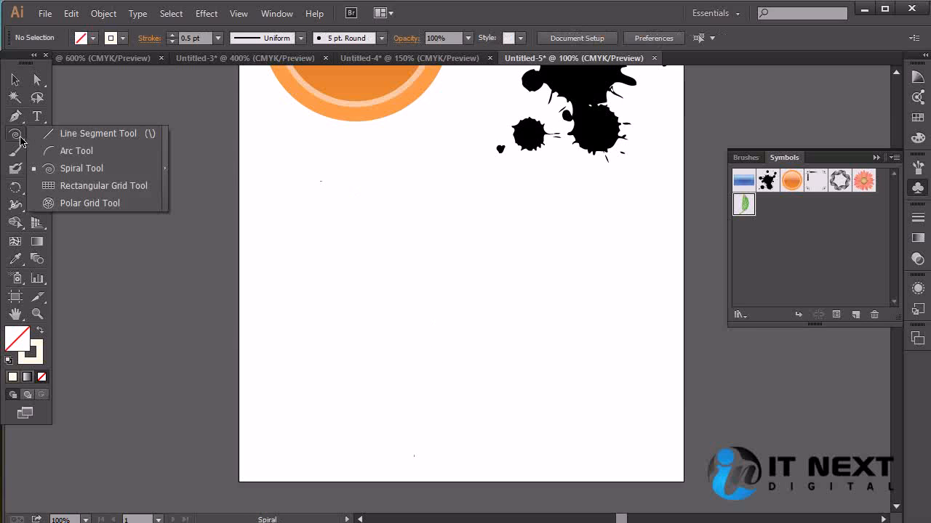
click(91, 133)
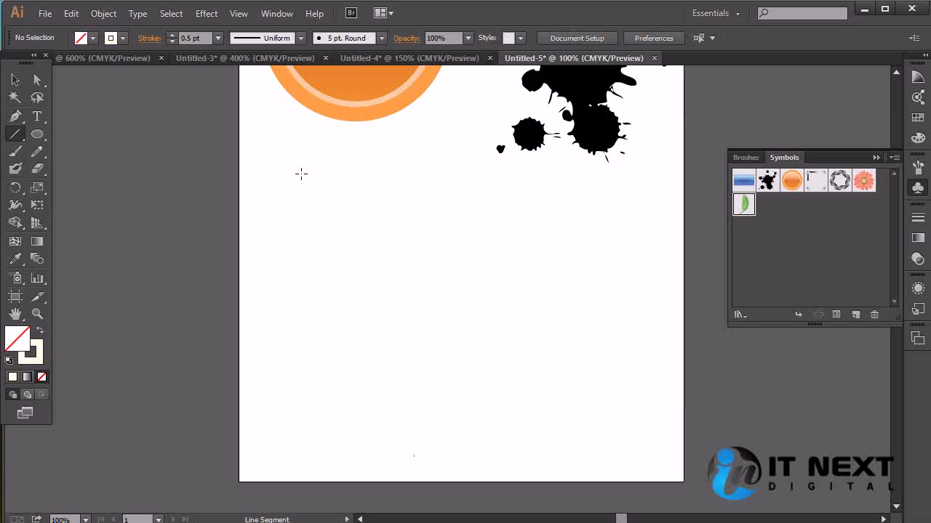
drag(303, 166, 490, 429)
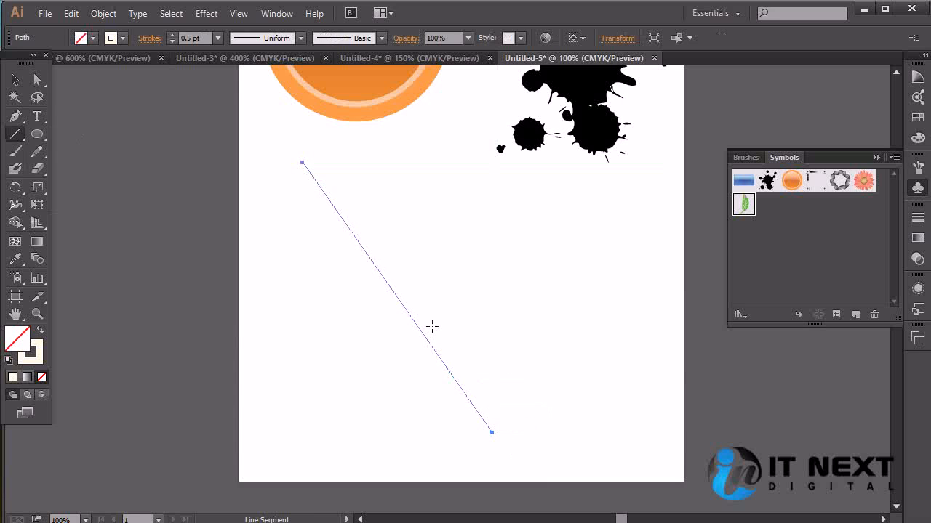
Add an anchor point near the middle of the diagonal line and pull it outward to bend the line
key(p)
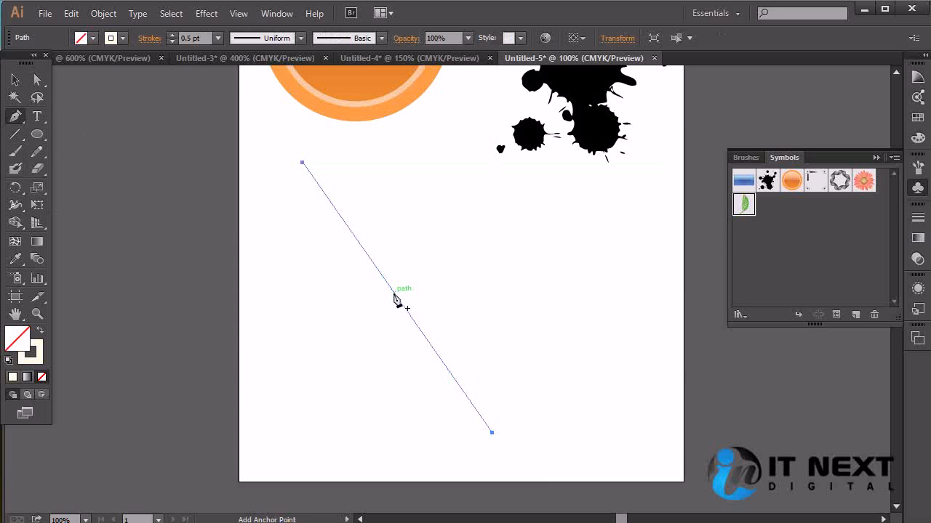
click(394, 293)
ctrl+click(392, 293)
click(38, 81)
click(394, 292)
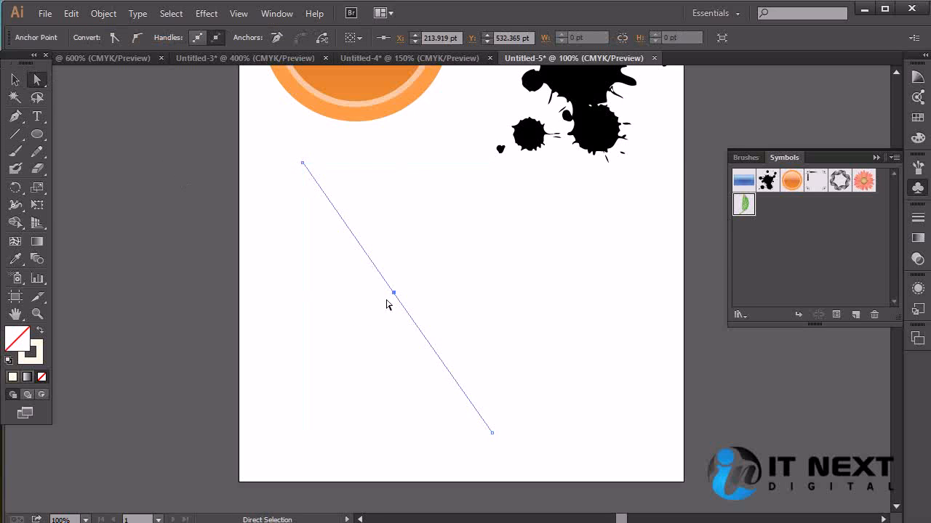
drag(394, 292, 431, 264)
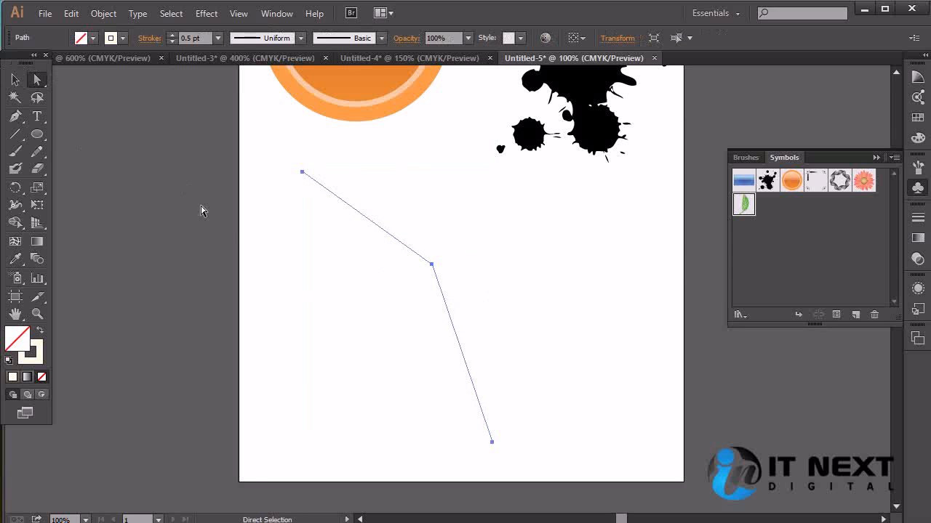
Convert the middle corner anchor into a smooth point so the bent line becomes an arc, and deselect it
key(p)
drag(431, 264, 476, 323)
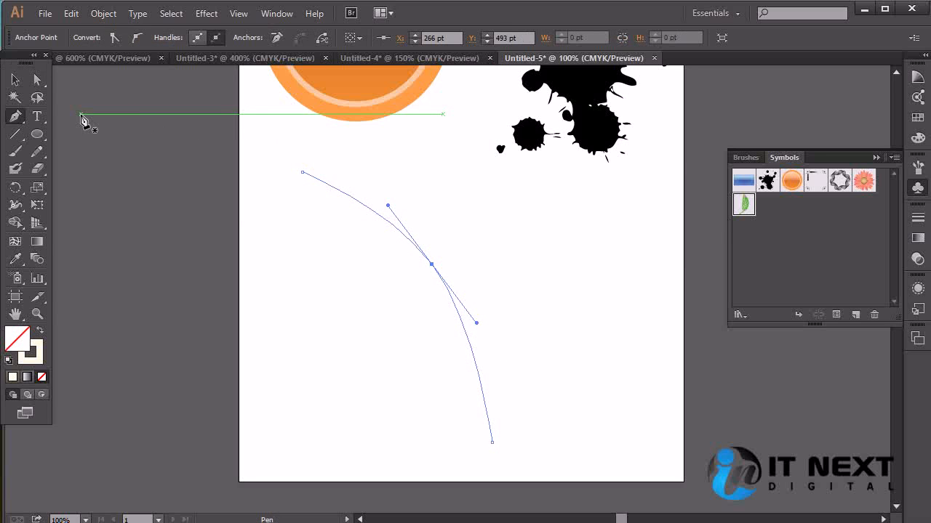
click(17, 82)
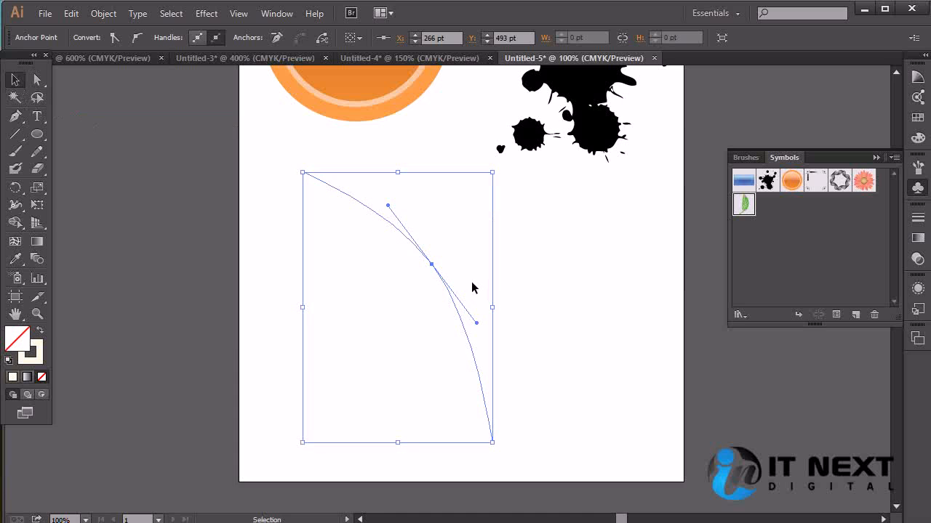
click(562, 278)
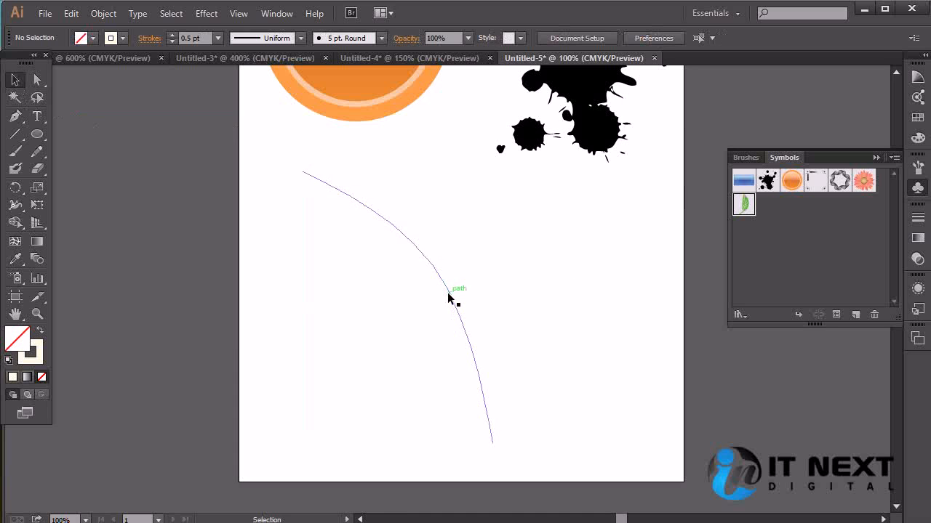
drag(447, 294, 288, 346)
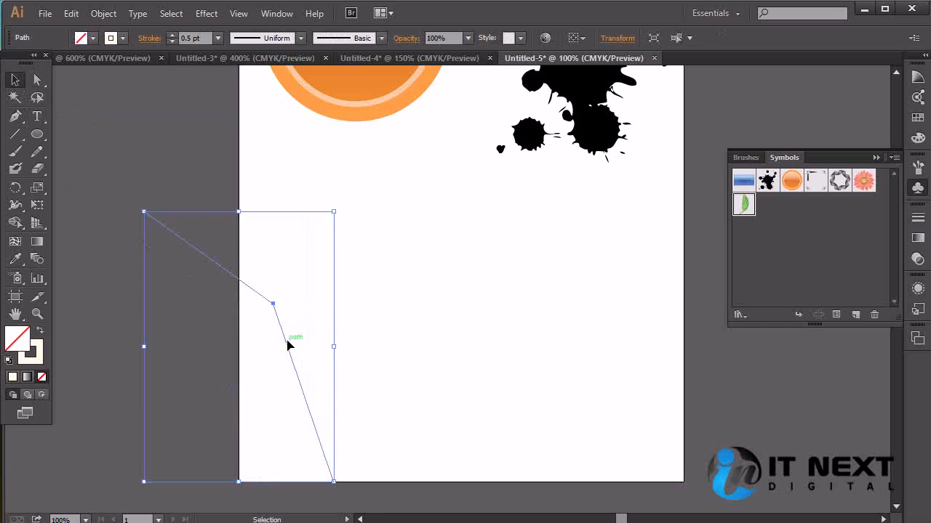
click(328, 333)
click(454, 309)
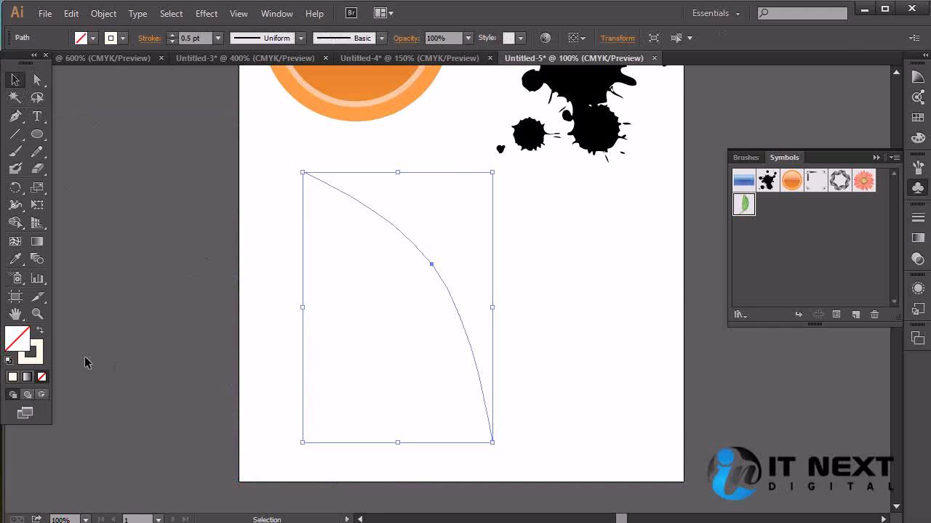
Give the curved branch line a 7 pt stroke in olive brown
click(35, 360)
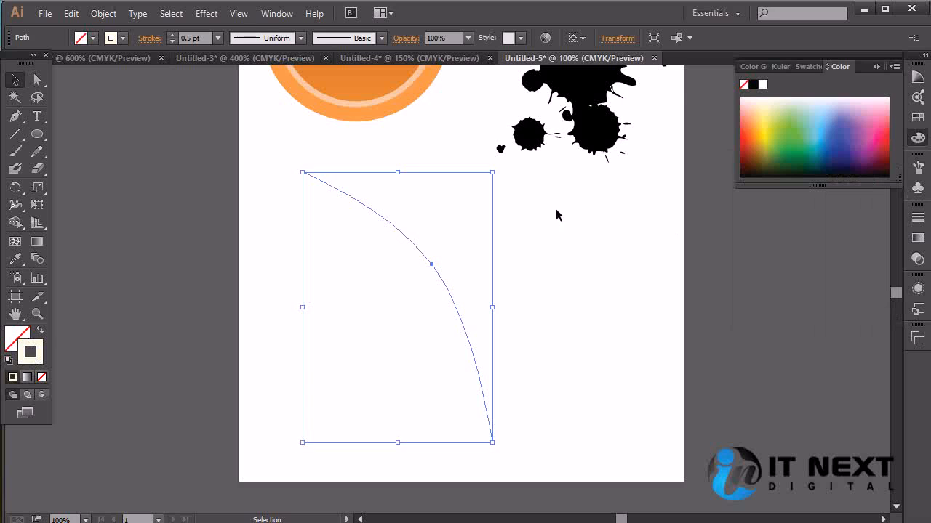
click(217, 38)
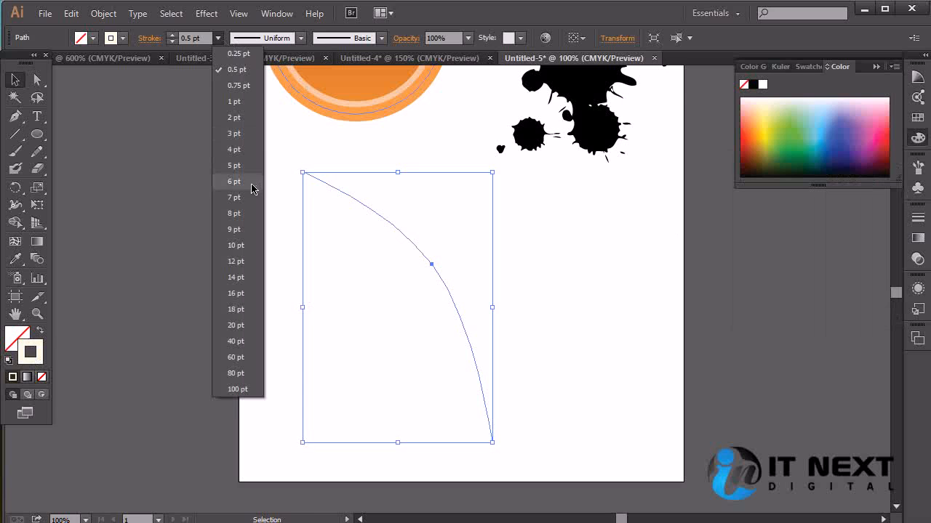
click(242, 167)
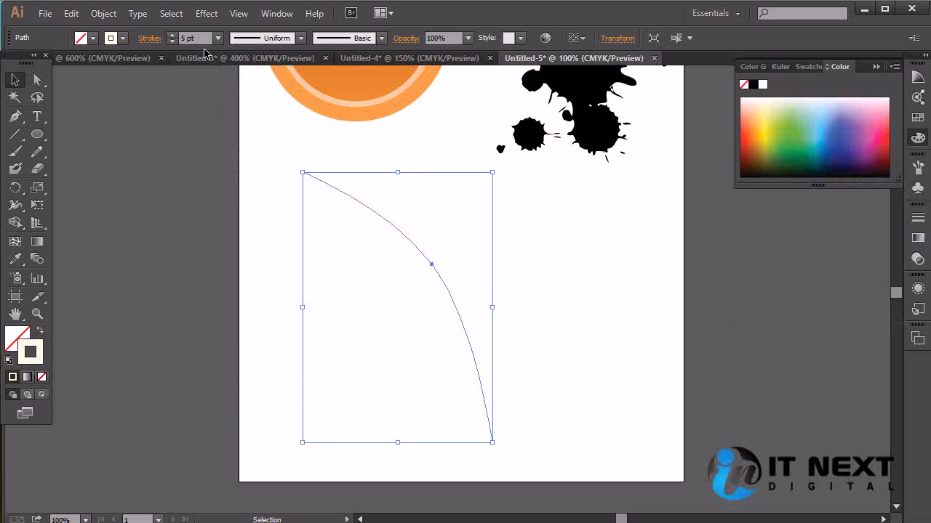
click(217, 38)
click(238, 200)
mouse_move(807, 148)
mouse_down()
mouse_move(775, 167)
mouse_move(793, 141)
mouse_move(795, 162)
mouse_move(876, 147)
mouse_move(761, 162)
mouse_move(768, 155)
mouse_up()
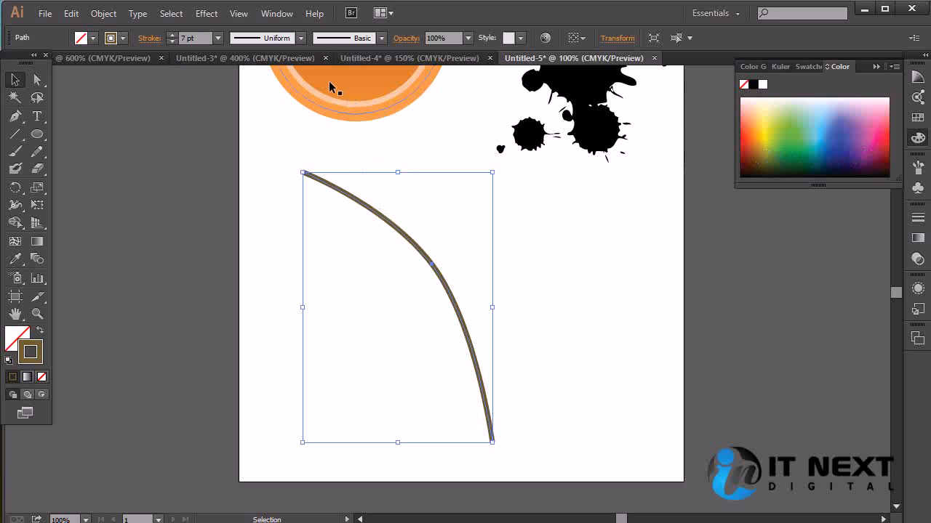
Try several variable width profiles on the branch stroke and settle on the teardrop-shaped one that tapers at both ends
click(300, 37)
click(263, 58)
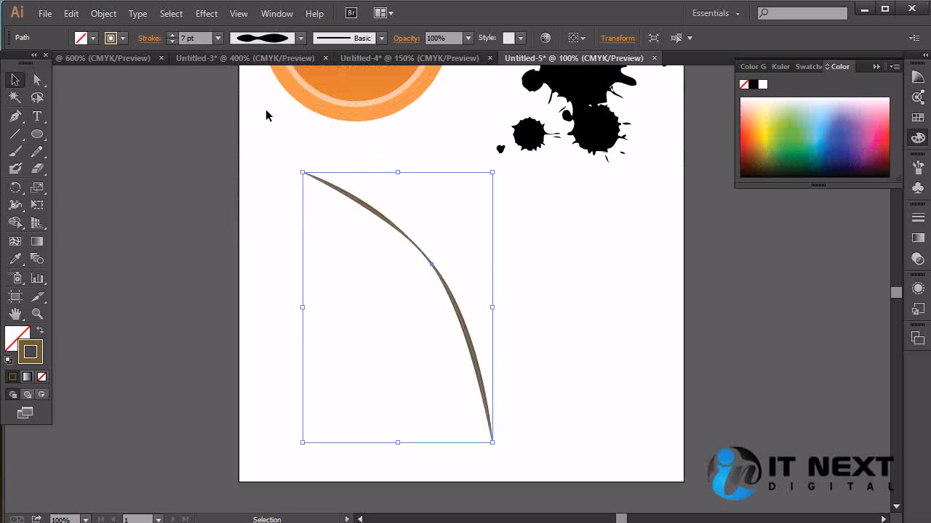
click(300, 38)
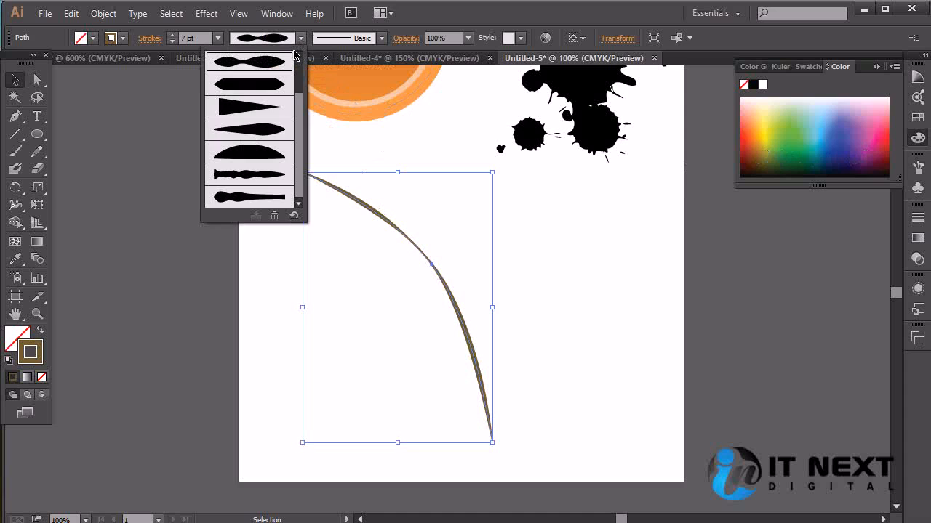
click(267, 176)
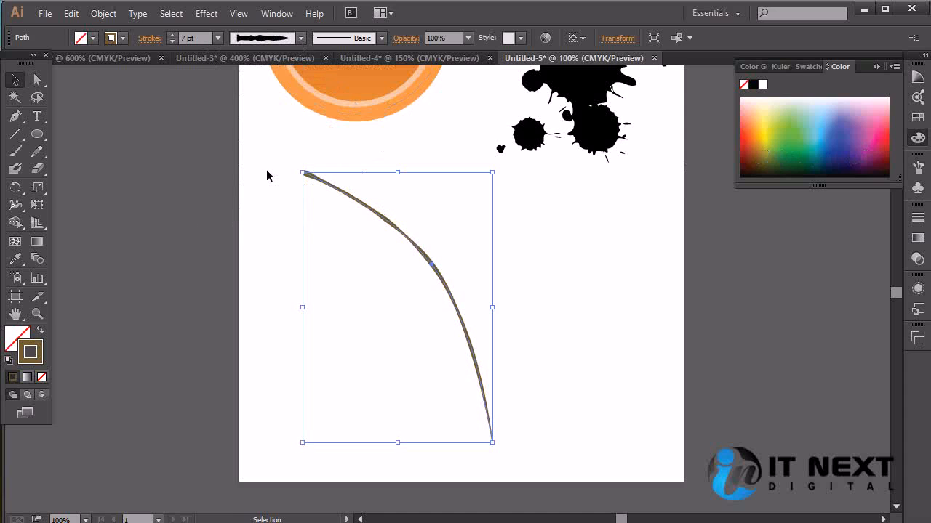
click(300, 38)
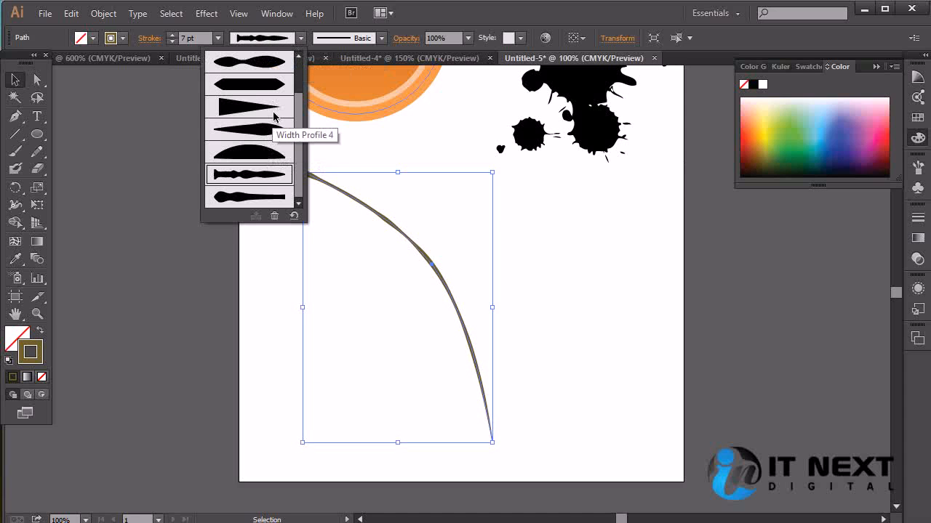
click(261, 129)
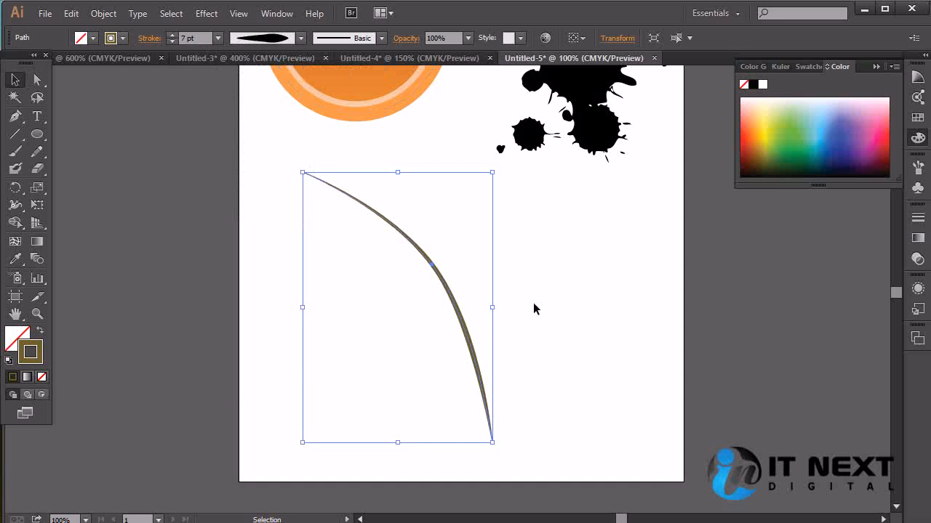
Set the branch's stroke weight to 10 pt and deselect it
click(217, 38)
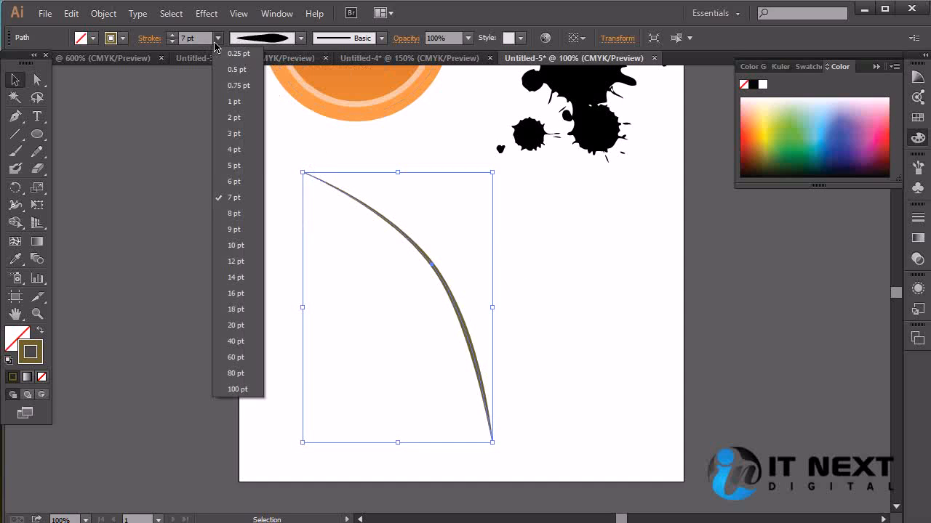
click(246, 249)
click(610, 299)
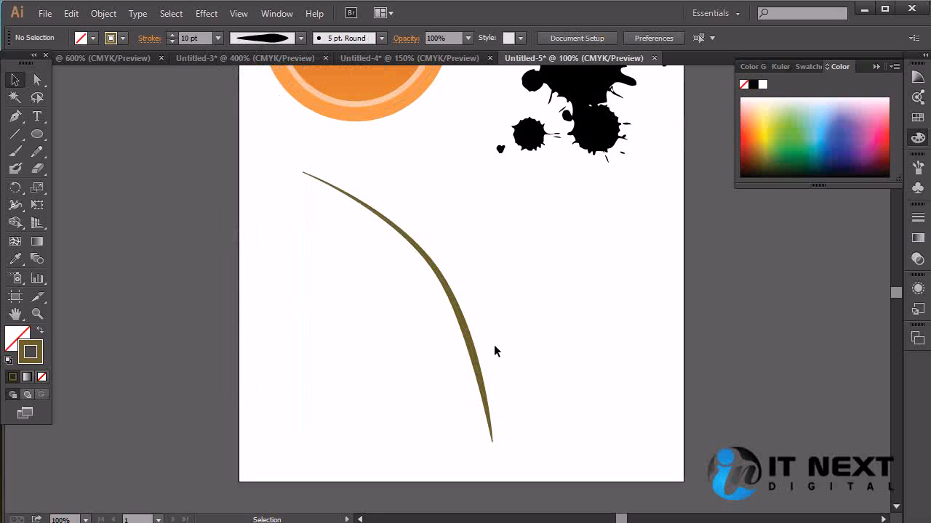
Place an instance of the leaf01 symbol, scale it down and move it so its stem meets the branch
click(919, 188)
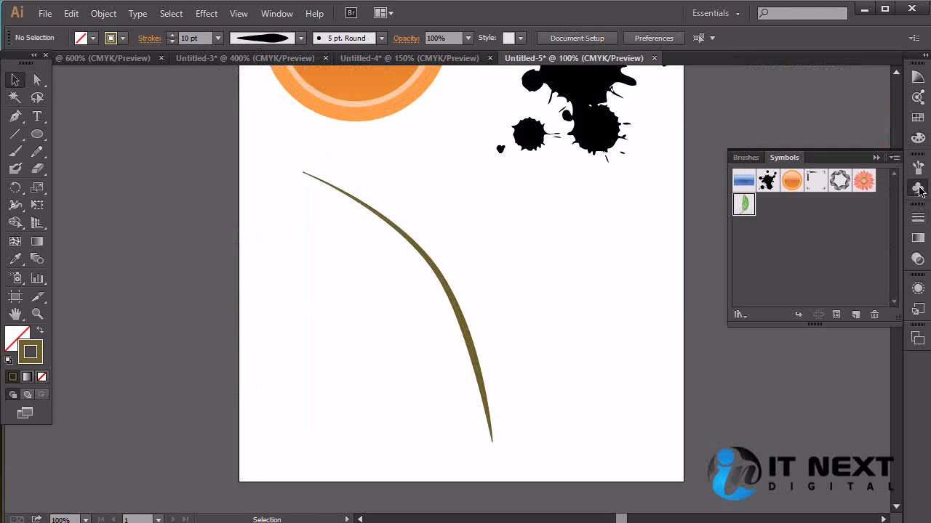
drag(743, 207, 494, 264)
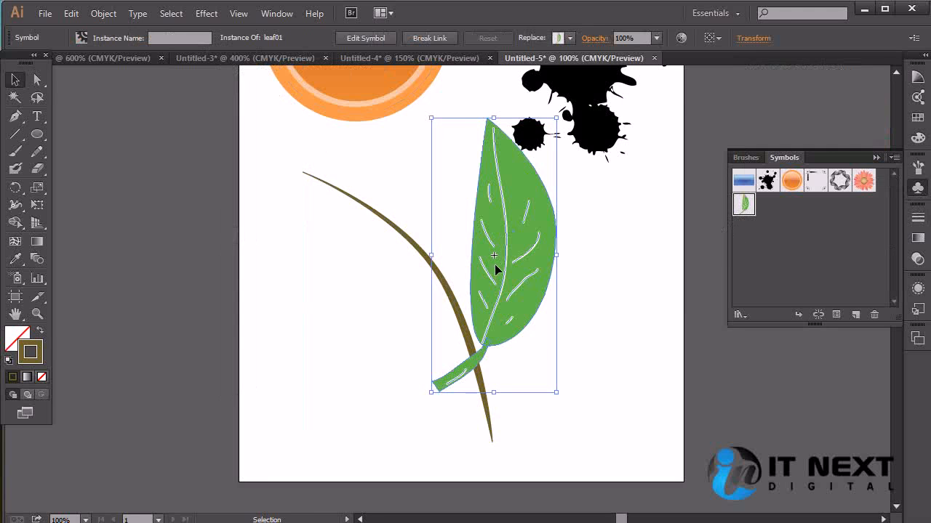
drag(556, 117, 513, 233)
key(ctrl+z)
click(612, 248)
click(534, 224)
drag(433, 118, 458, 193)
click(620, 276)
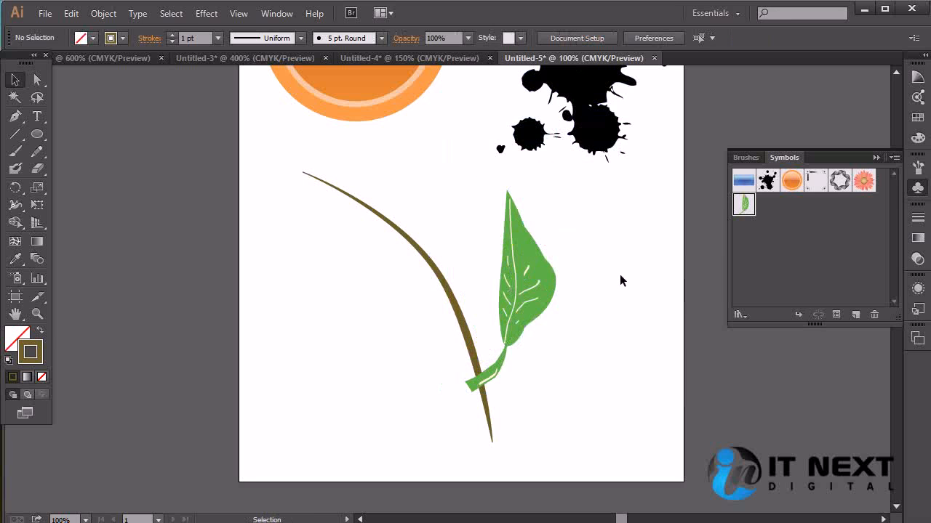
drag(535, 310, 517, 225)
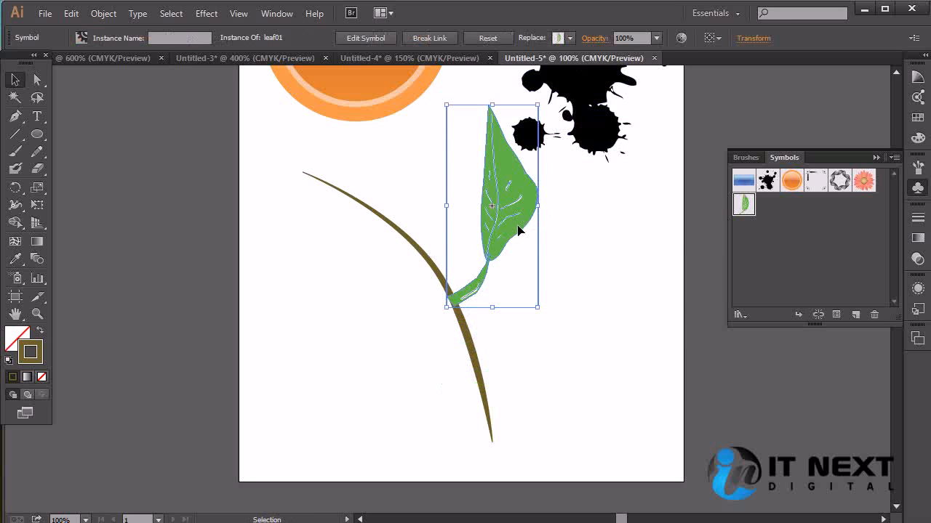
Delete the scaled leaf01 instance from the branch
double_click(752, 207)
double_click(650, 269)
click(650, 308)
click(550, 277)
key(Delete)
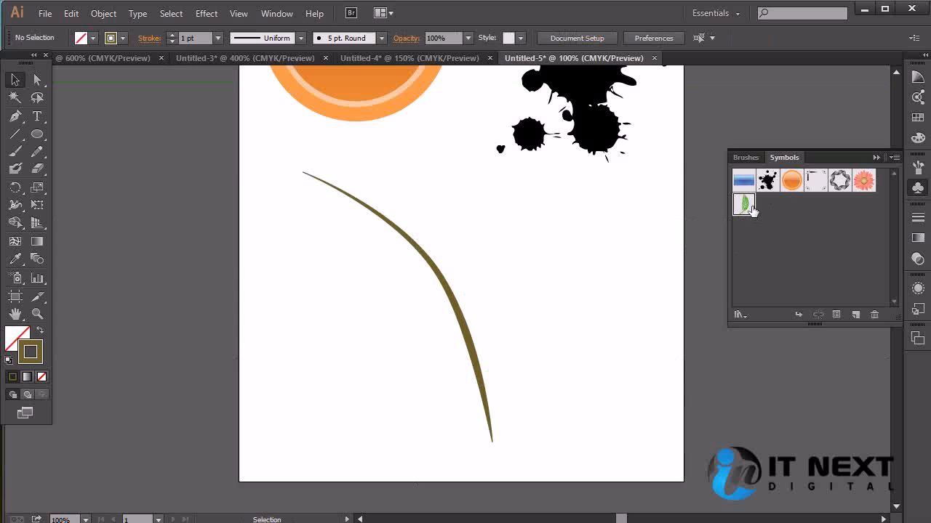
Try another leaf01 instance scaled to about 125 × 274 pt with its stem on the branch, and delete it
drag(743, 205, 573, 254)
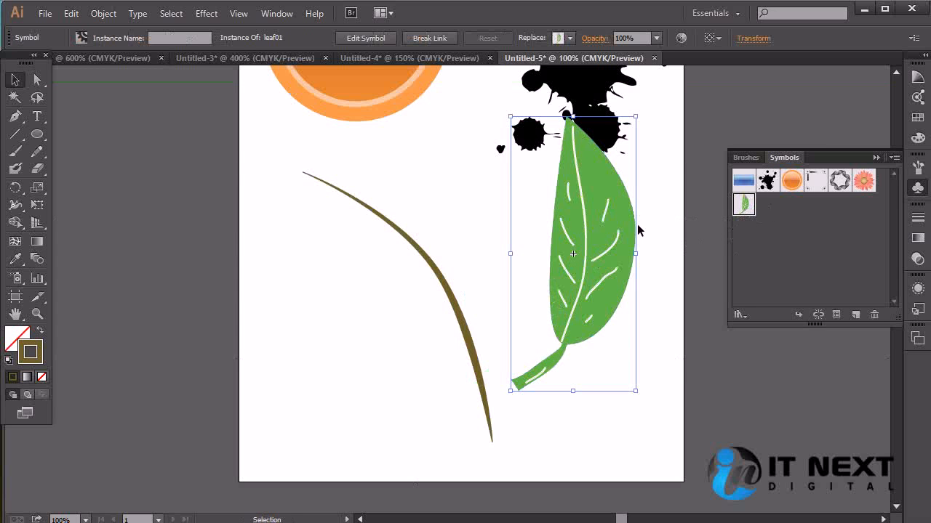
drag(638, 117, 601, 192)
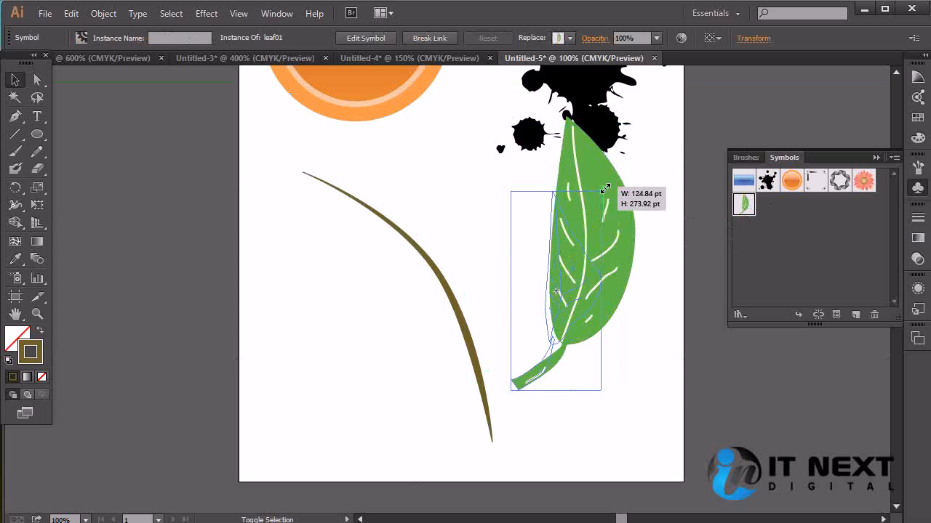
drag(558, 260, 510, 174)
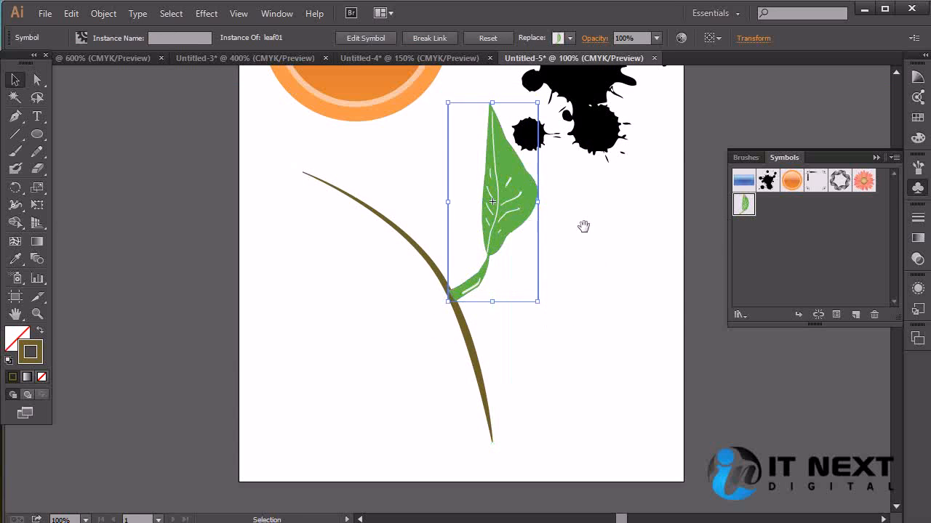
scroll(661, 293, up, 2)
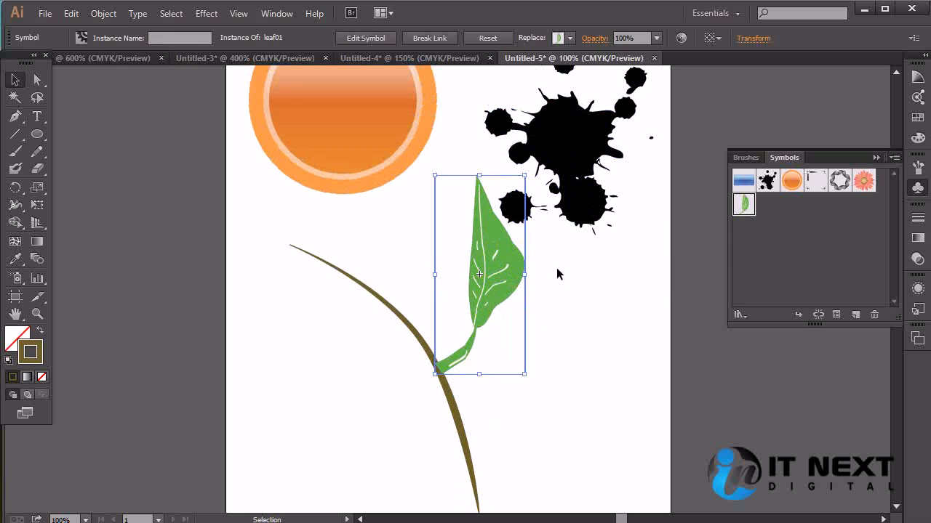
key(Delete)
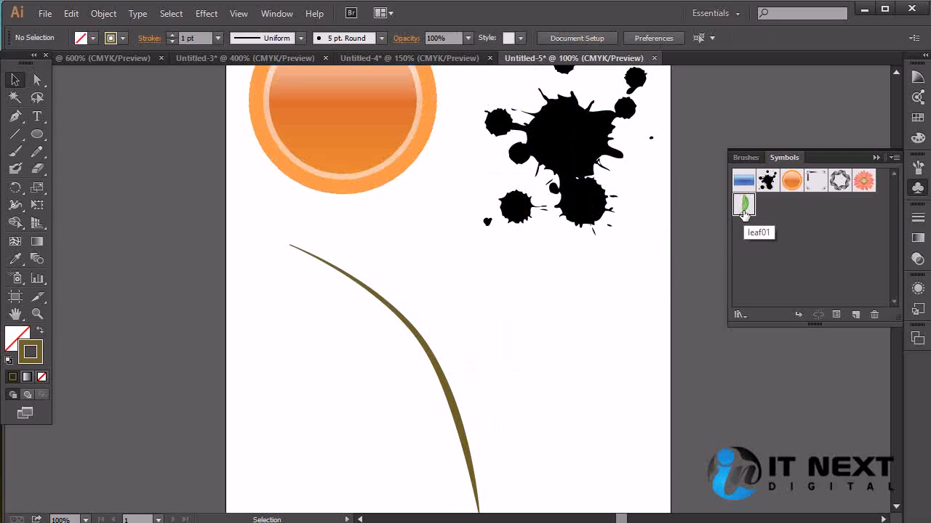
click(894, 158)
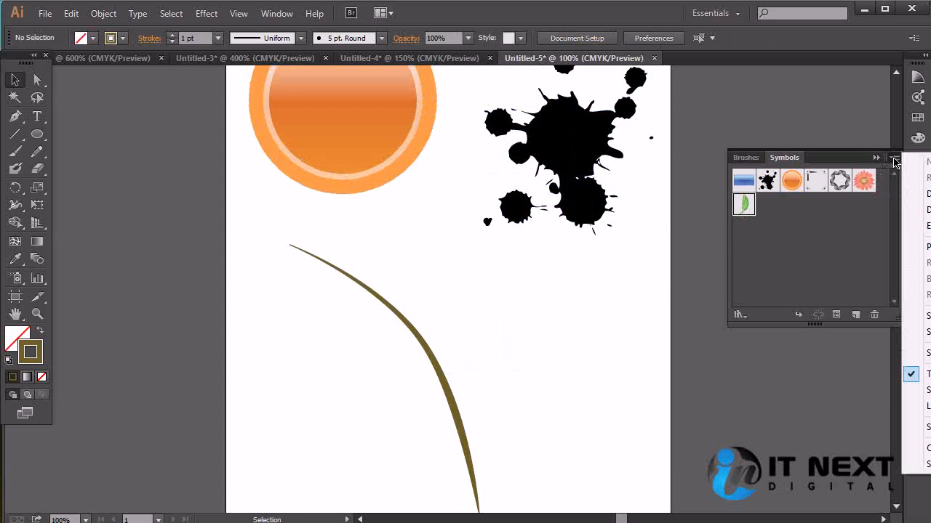
click(917, 226)
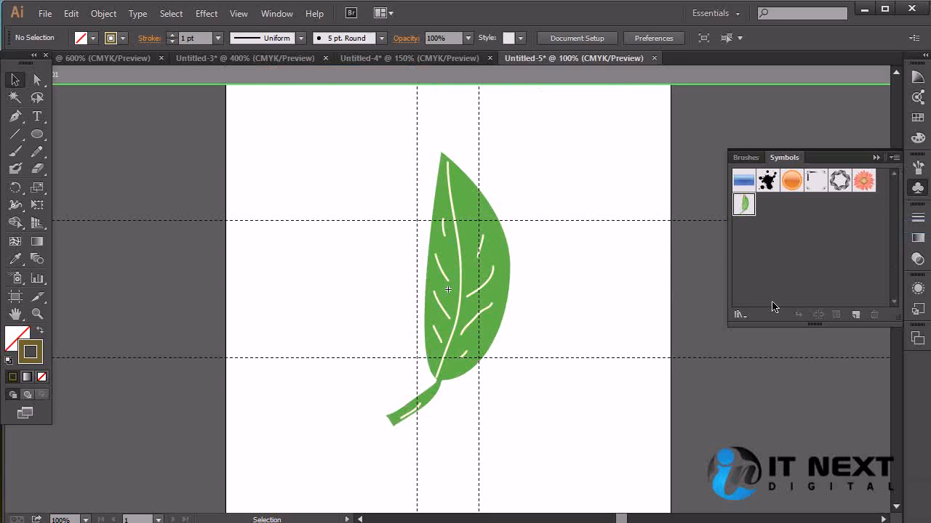
drag(575, 157, 361, 429)
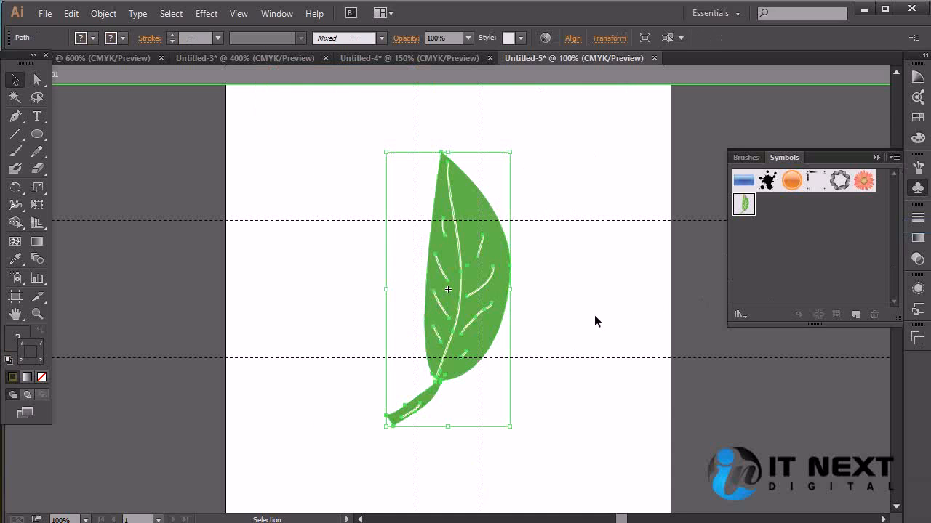
click(654, 59)
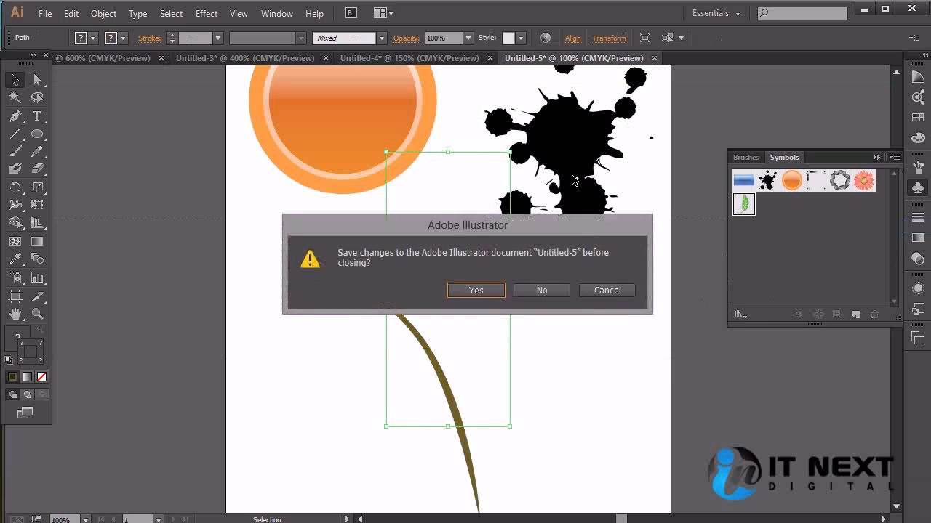
click(612, 289)
click(612, 288)
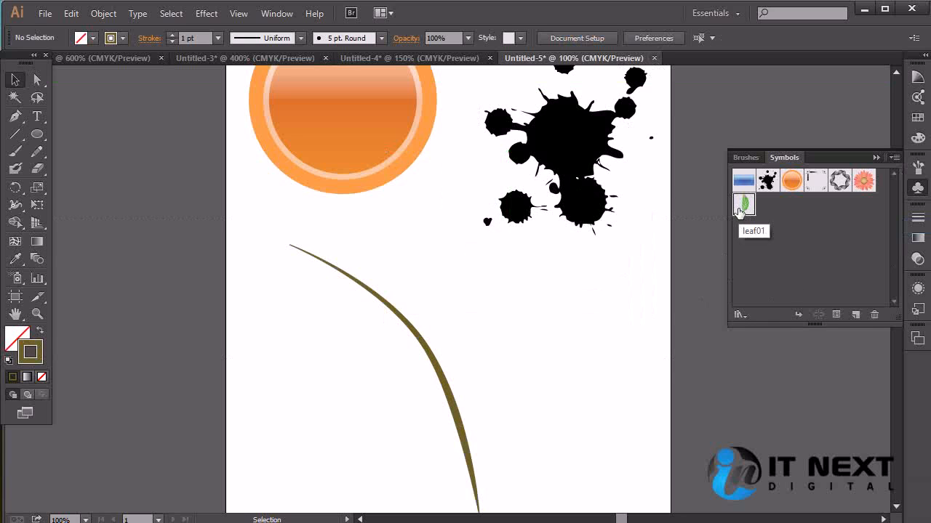
Turn off 9-slice scaling guides and pixel grid alignment in the leaf01 symbol's options
click(836, 315)
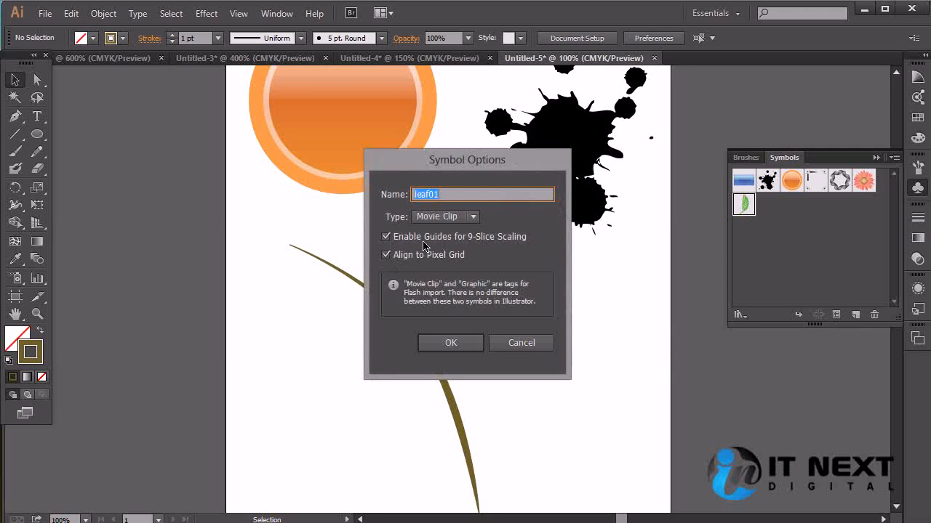
click(386, 236)
click(386, 255)
click(441, 343)
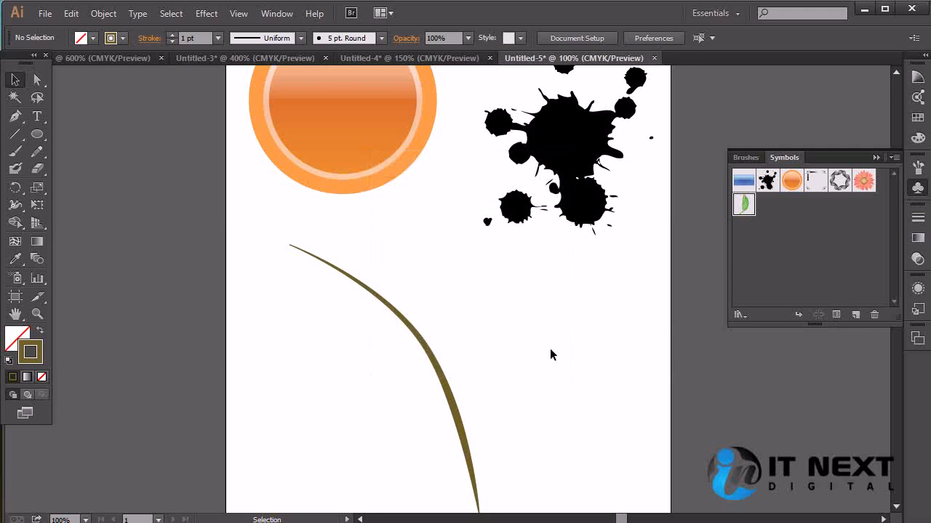
Place a leaf01 instance, scale it down and move it so its stem meets the middle of the branch
drag(743, 204, 471, 322)
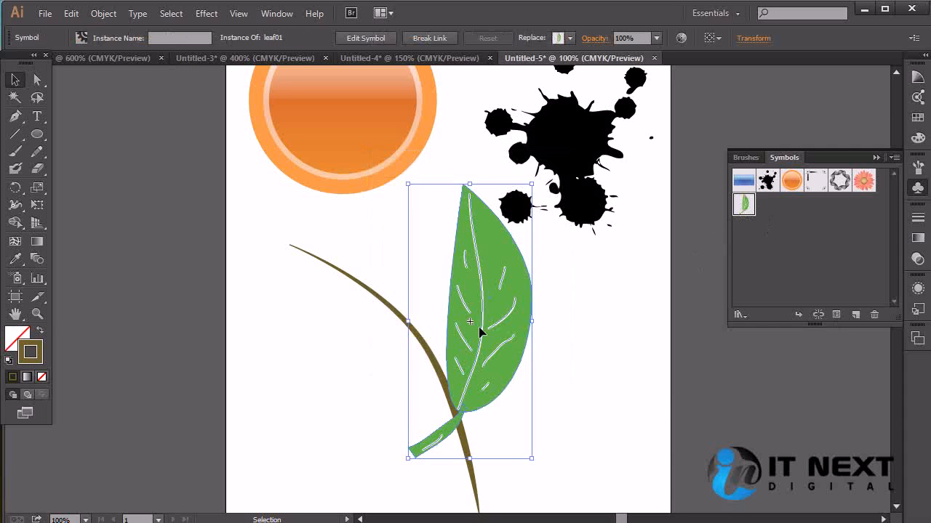
drag(532, 184, 463, 338)
drag(448, 384, 483, 313)
click(564, 356)
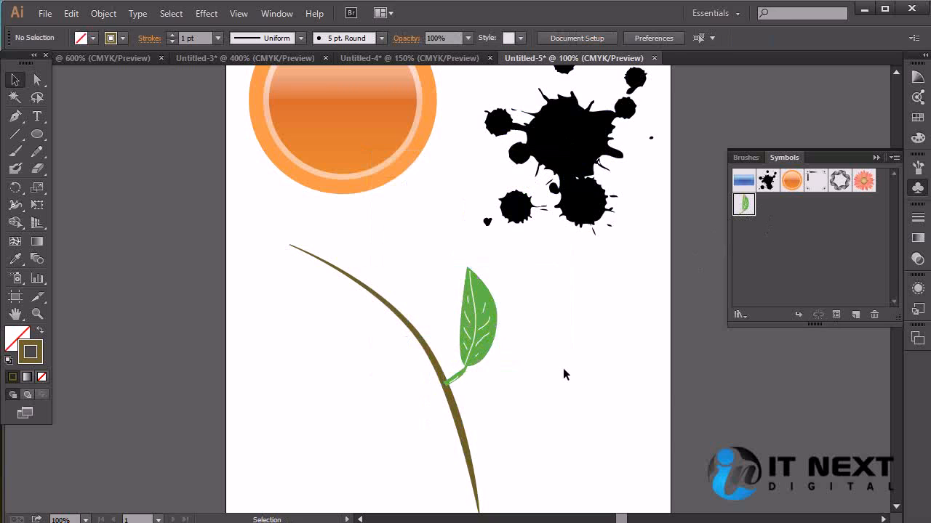
Add two copies of the leaf further up the branch, scaling each one smaller than the last
drag(487, 343, 455, 283)
drag(466, 208, 448, 244)
drag(434, 279, 400, 249)
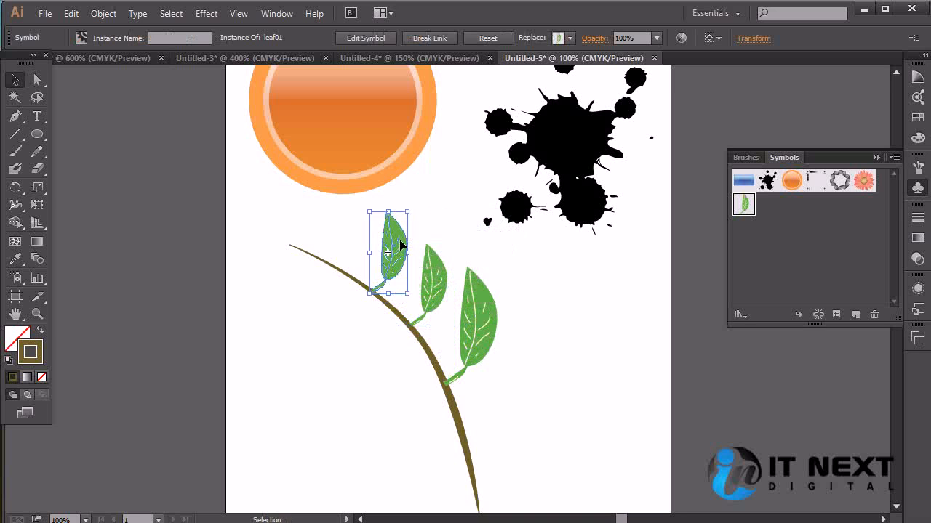
drag(410, 211, 399, 233)
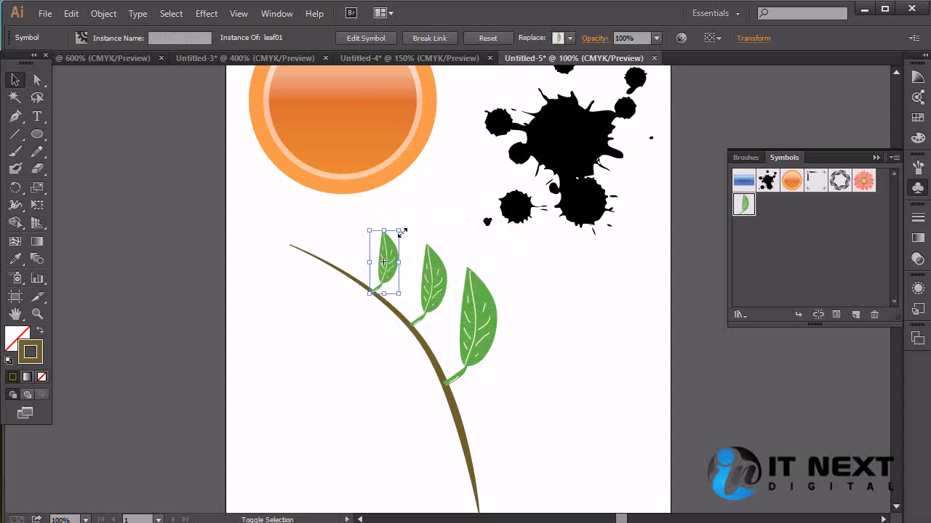
Add three more leaf copies toward the branch's tip, making the last one smallest and tilting it slightly
drag(390, 265, 629, 411)
key(ctrl+plus)
key(ctrl+plus)
key(ctrl+plus)
drag(395, 290, 333, 274)
drag(361, 204, 332, 203)
drag(328, 241, 319, 243)
drag(327, 204, 315, 232)
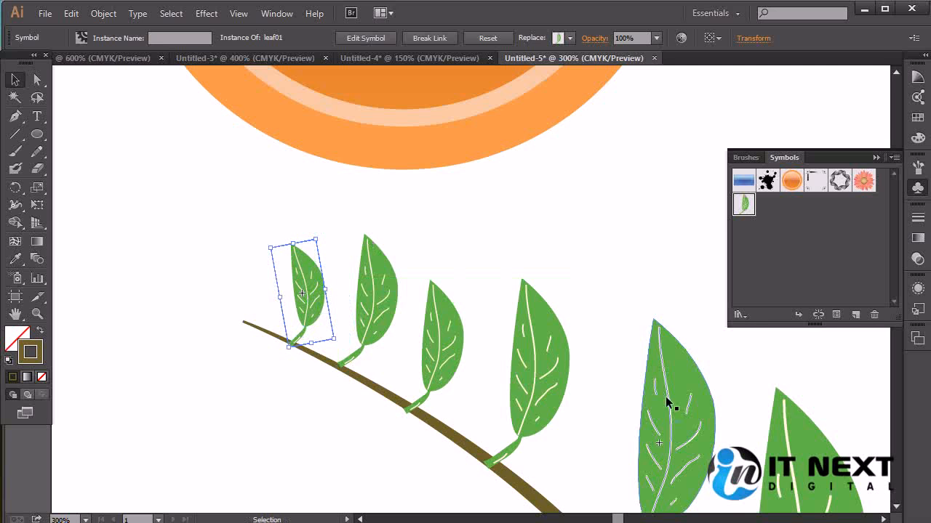
Tilt the second leaf from the tip, nudge its stem onto the branch and adjust its size
click(393, 298)
drag(332, 377, 378, 352)
key(Down)
key(Down)
key(Down)
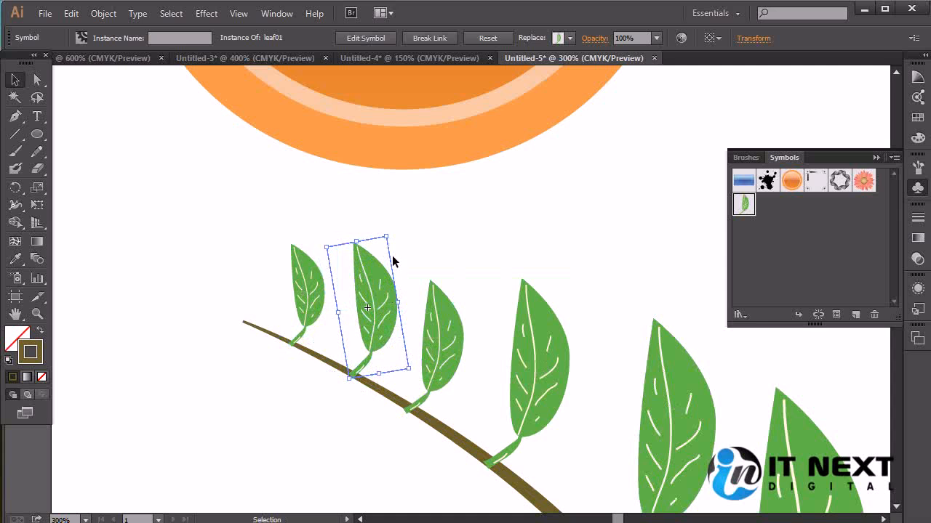
drag(387, 237, 397, 249)
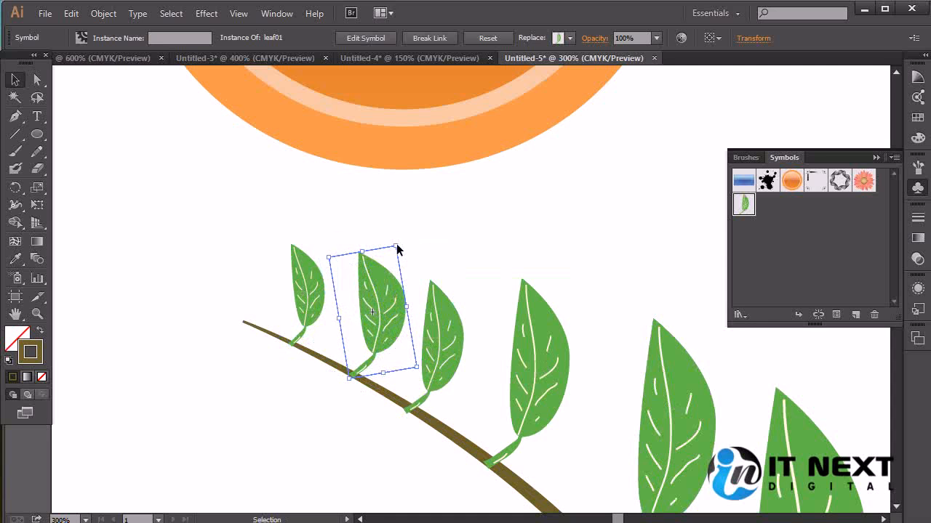
Widen the third leaf from the tip and reshape the fourth leaf shorter and wider along the branch
click(457, 333)
drag(463, 280, 492, 278)
click(544, 322)
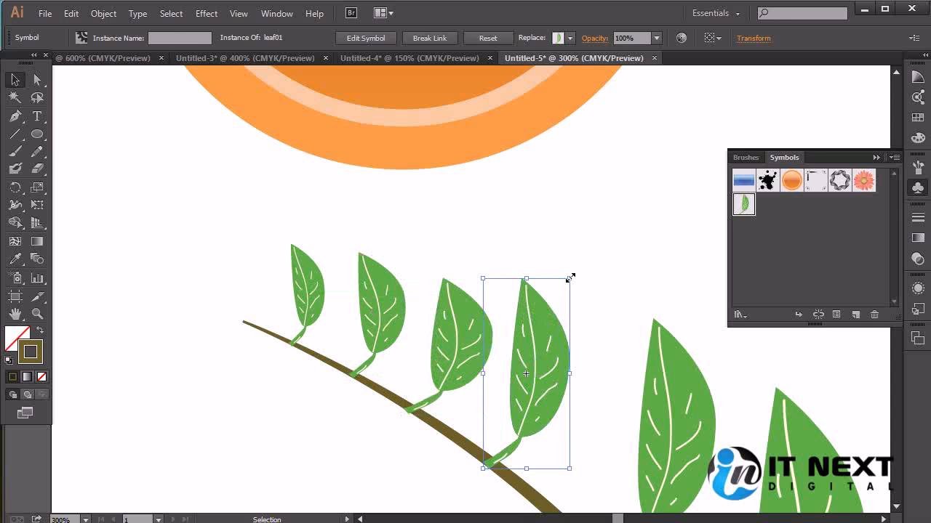
click(576, 291)
click(536, 342)
drag(529, 284, 594, 302)
key(space)
drag(653, 432, 524, 323)
mouse_move(463, 360)
mouse_down()
mouse_move(473, 339)
mouse_move(473, 352)
mouse_up()
drag(450, 279, 463, 295)
Reshape the fifth leaf from the tip and the lowest leaf so they fit the row, and deselect
click(583, 327)
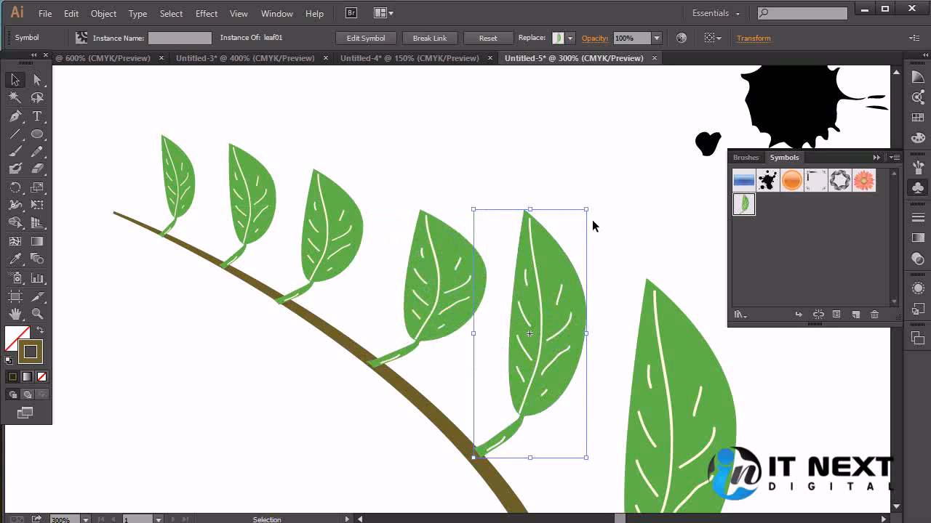
drag(588, 212, 630, 223)
drag(677, 414, 617, 325)
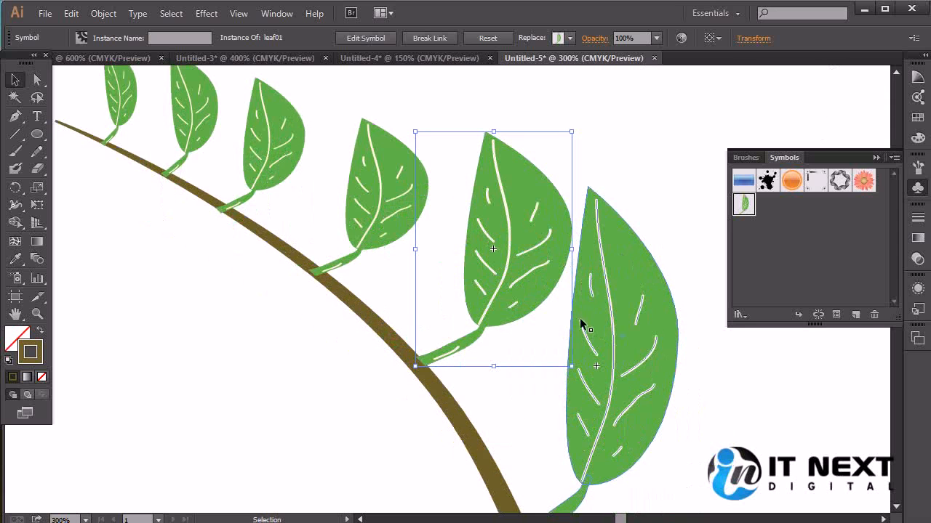
drag(570, 369, 543, 386)
drag(491, 281, 504, 284)
click(624, 355)
drag(655, 437, 626, 359)
key(ctrl+minus)
key(ctrl+minus)
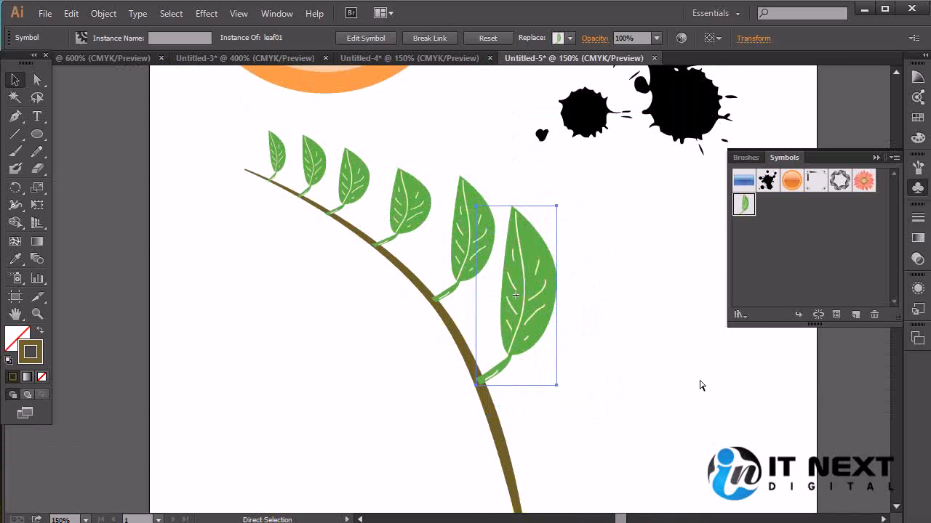
click(647, 231)
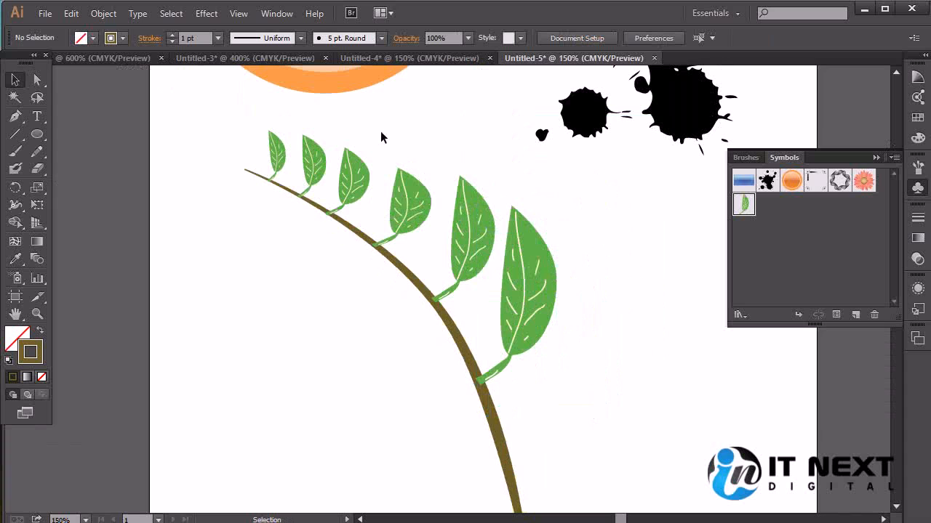
Group all six leaves and send the group behind the branch
click(276, 153)
shift+click(309, 156)
shift+click(353, 176)
shift+click(408, 202)
shift+click(469, 232)
shift+click(520, 270)
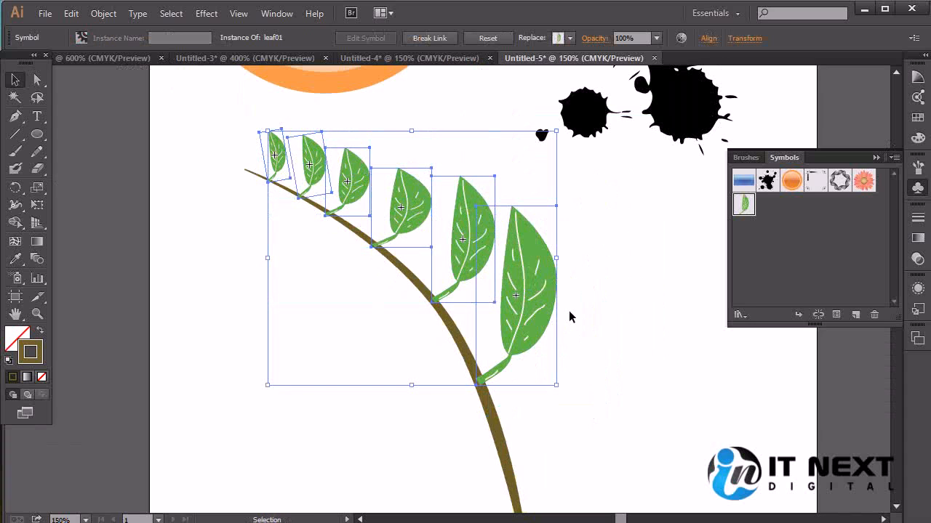
key(ctrl+g)
key(ctrl+shift+[)
click(597, 421)
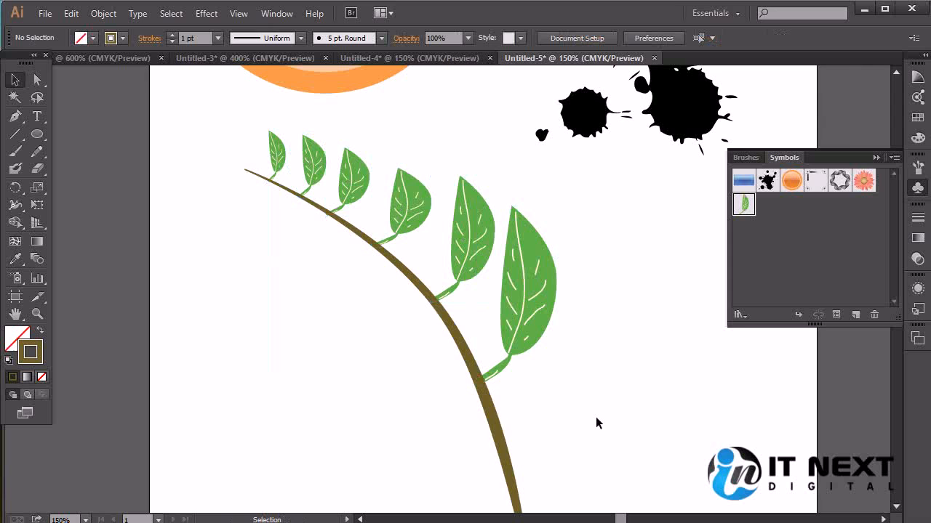
Try moving the leaf group as one object and undo the move
click(527, 253)
drag(527, 263, 414, 337)
key(ctrl+z)
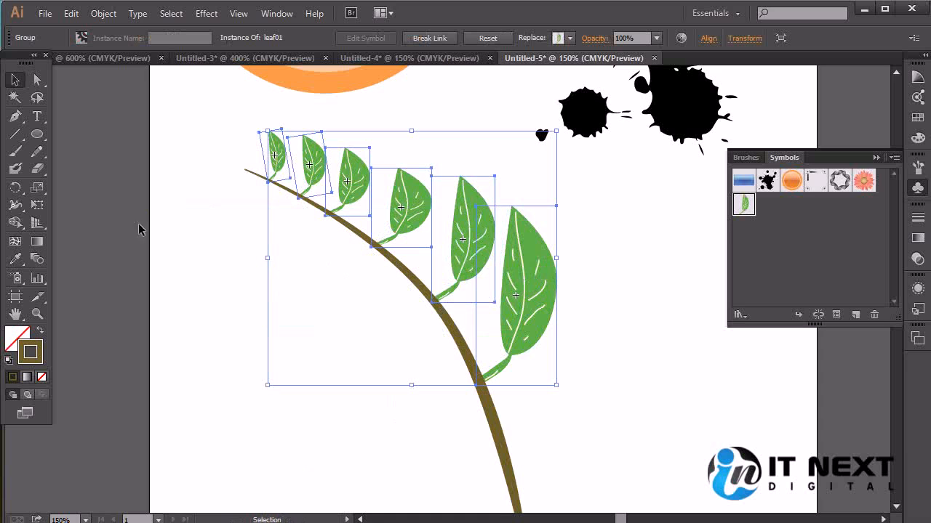
Start a previewed reflection of the leaf group about the point where the fourth leaf from the tip meets the branch
drag(15, 187, 66, 202)
alt+click(375, 245)
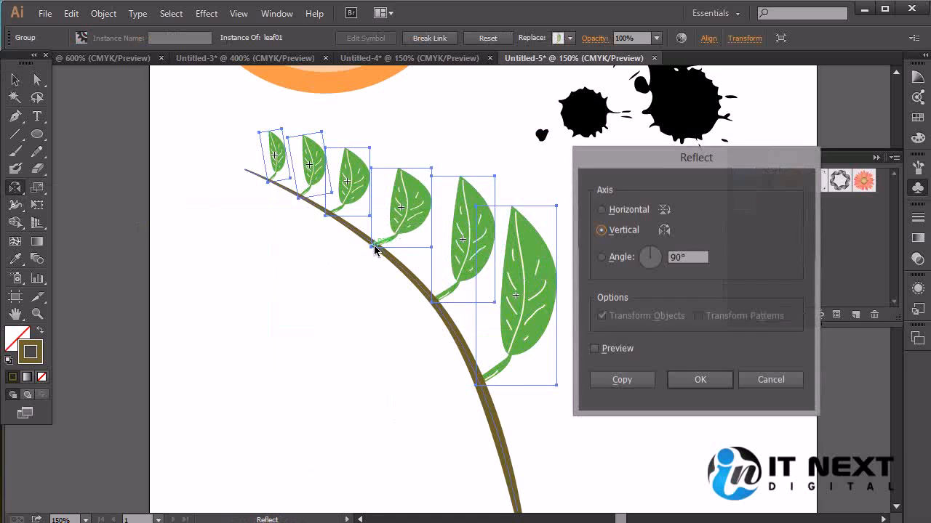
click(595, 349)
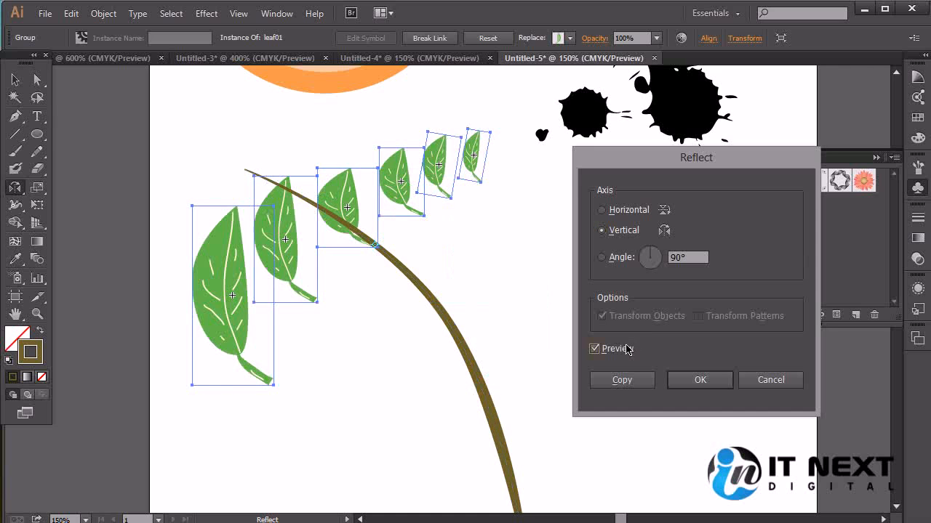
Try the horizontal and vertical reflection axes and custom angles such as 131° and 165° on the leaf group
click(603, 210)
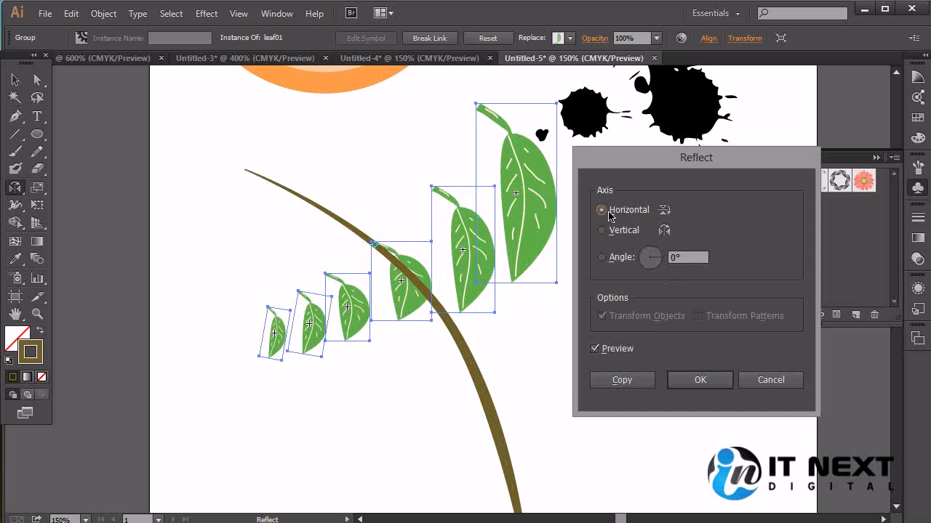
click(602, 230)
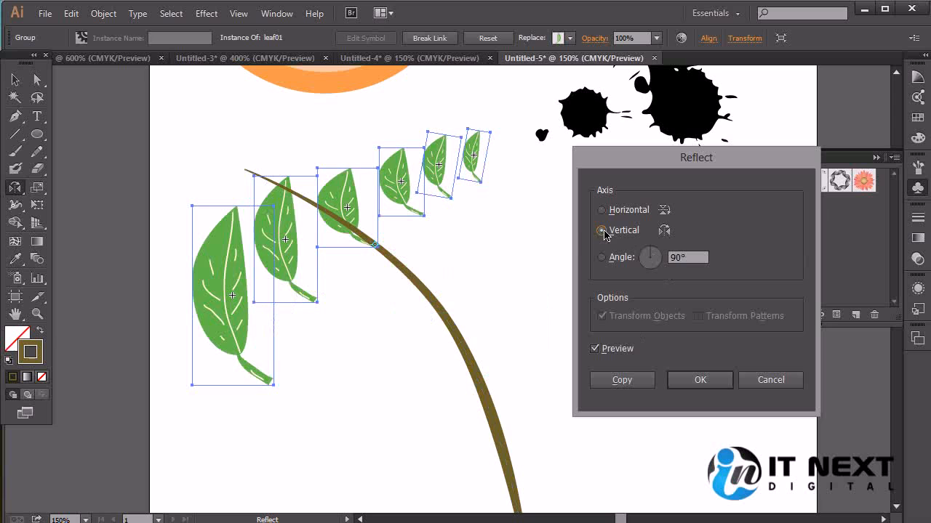
click(602, 211)
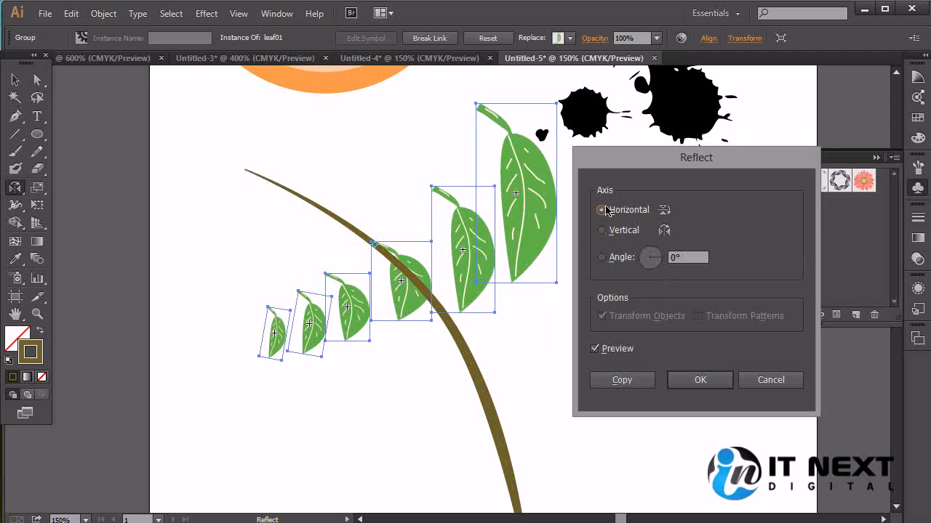
drag(651, 259, 660, 267)
click(625, 232)
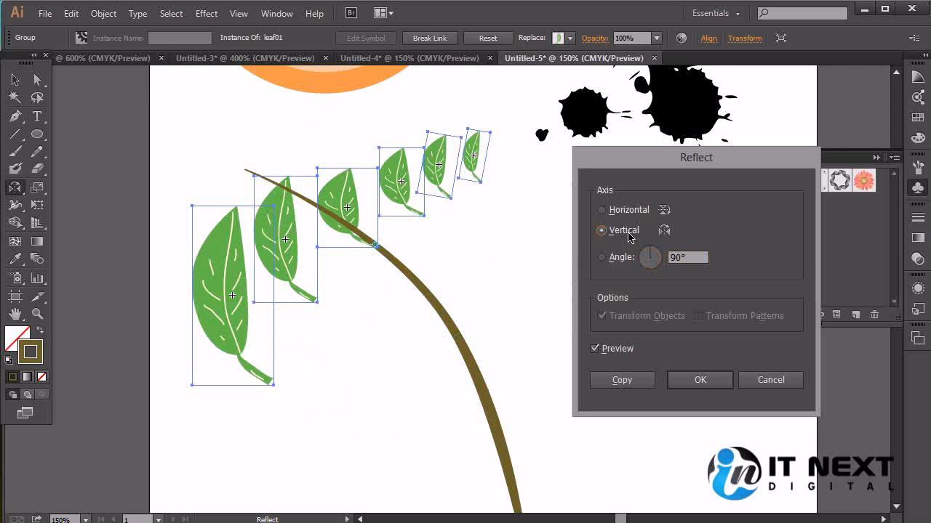
drag(654, 256, 648, 257)
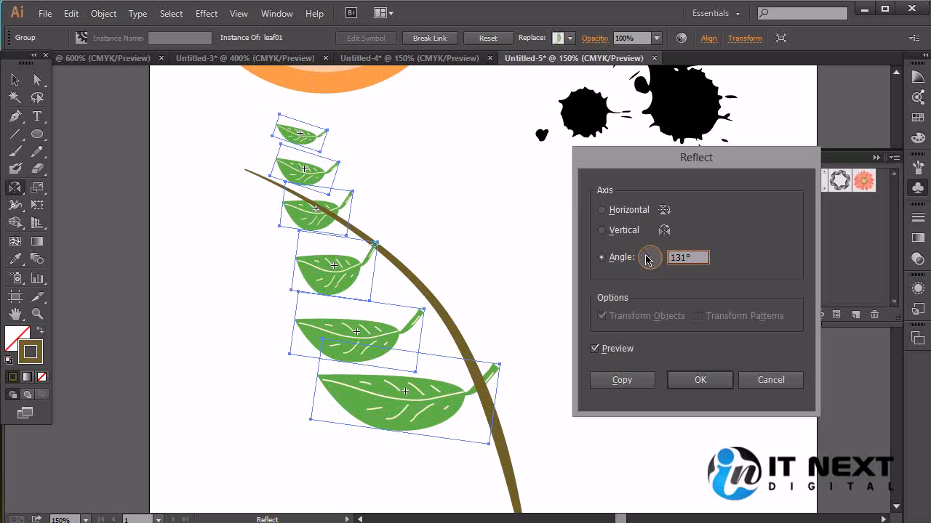
drag(646, 260, 643, 260)
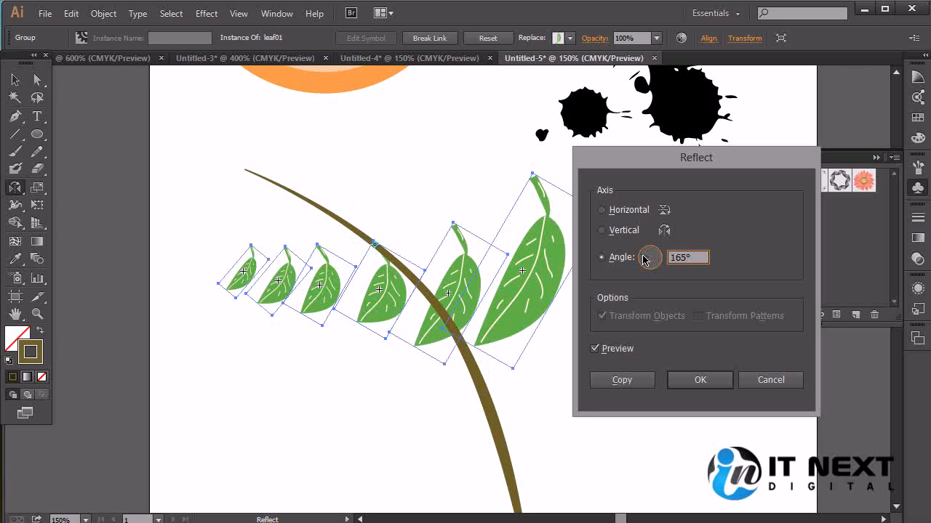
Set the reflection angle to 143° and create a reflected copy of the leaf group
double_click(696, 258)
key(Down)
key(Down)
key(Down)
key(Down)
key(Down)
key(Down)
key(Down)
key(Down)
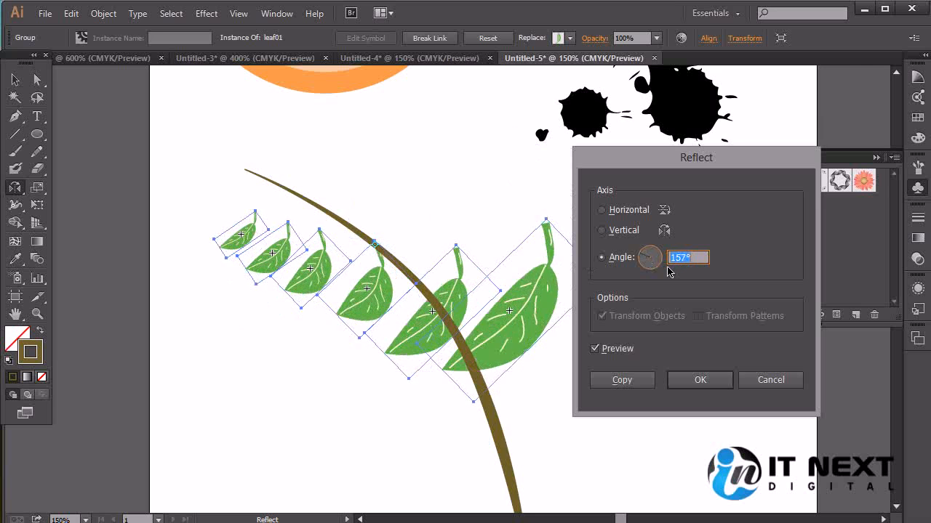
key(Down)
key(Down)
key(Down)
key(Down)
key(Down)
key(Down)
key(Down)
key(Down)
key(Down)
key(Down)
key(Down)
key(Down)
key(Down)
key(Down)
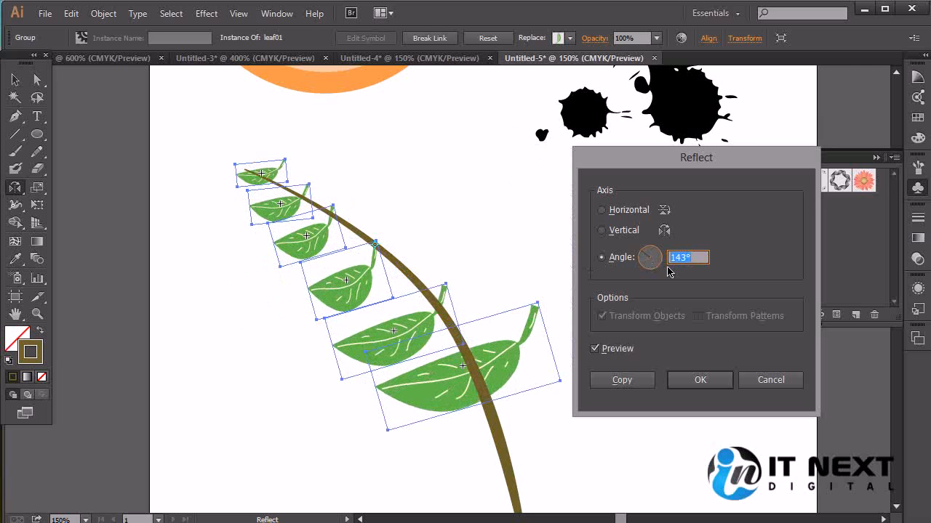
click(620, 380)
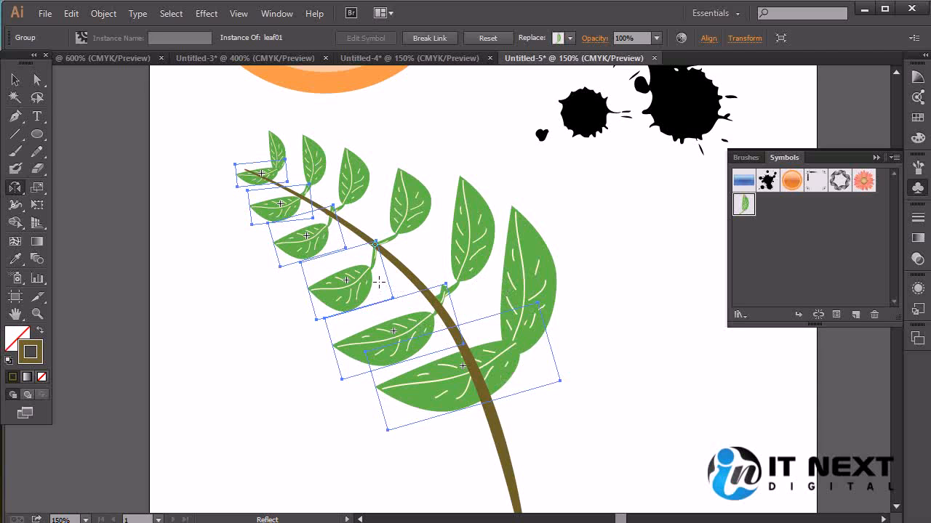
Nudge the reflected leaf group down and to the left to line its stems up with the branch's underside
key(Down)
key(Down)
key(Left)
key(Left)
key(Left)
key(Left)
key(Left)
key(Left)
key(Left)
key(Left)
key(Left)
key(Left)
key(Right)
key(Down)
key(Down)
key(Down)
key(Down)
key(Down)
key(Down)
key(Down)
key(Down)
key(Down)
key(Down)
key(Down)
key(Down)
key(Up)
key(Up)
key(Up)
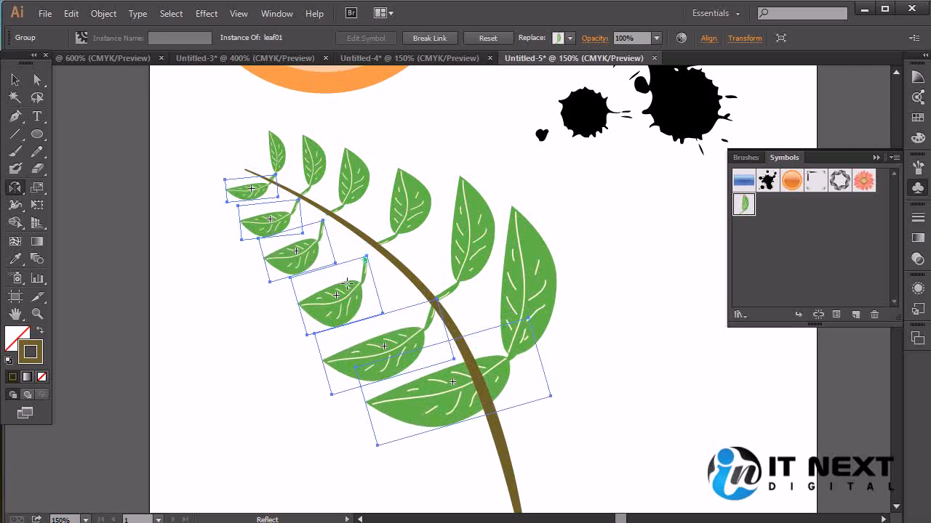
key(Left)
key(Left)
key(Left)
key(Right)
key(Right)
key(Right)
key(Up)
key(Up)
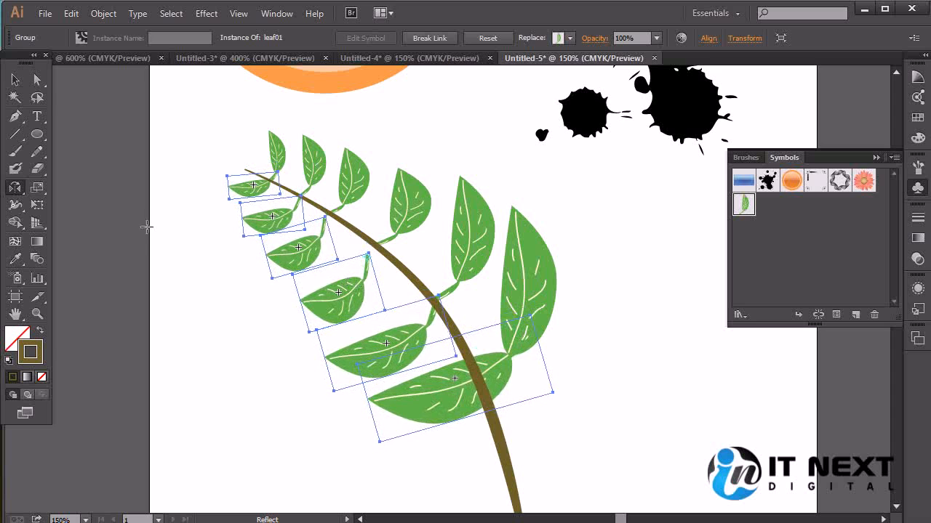
Rotate the reflected leaf group so its leaves swing down and outward on the branch's lower side
click(15, 79)
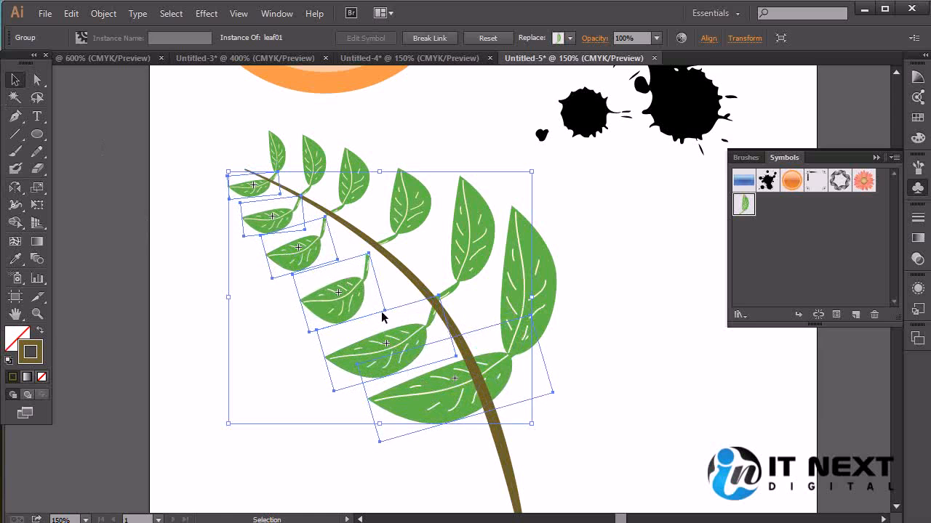
key(r)
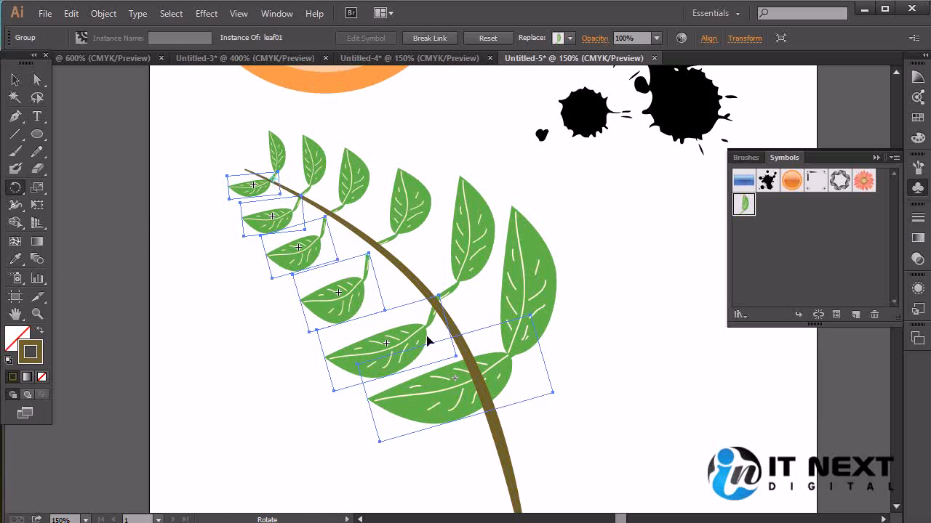
drag(462, 400, 396, 430)
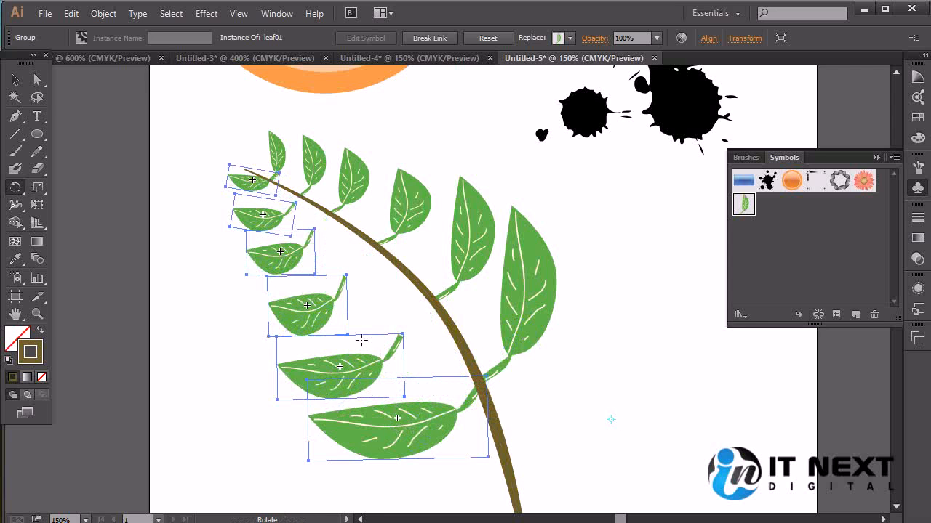
click(15, 79)
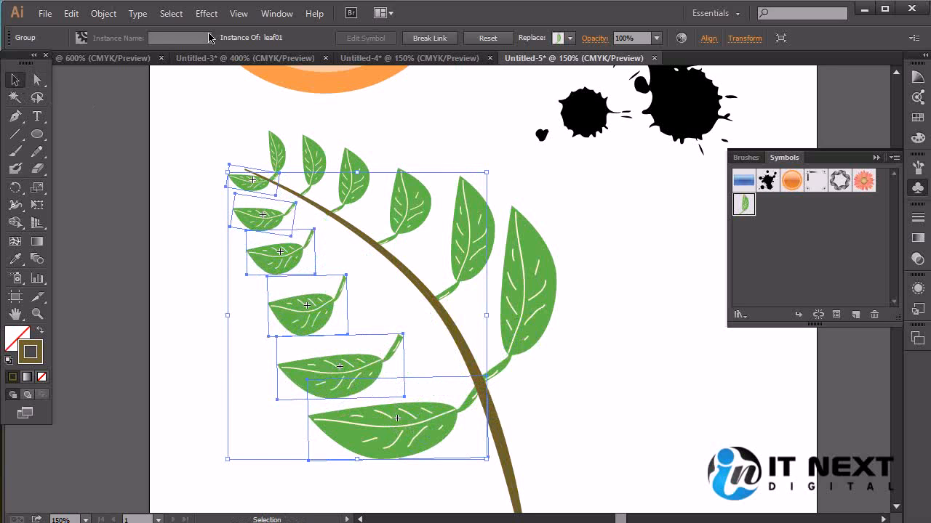
Ungroup the reflected leaves and move them individually so their stems meet the underside of the branch
click(104, 15)
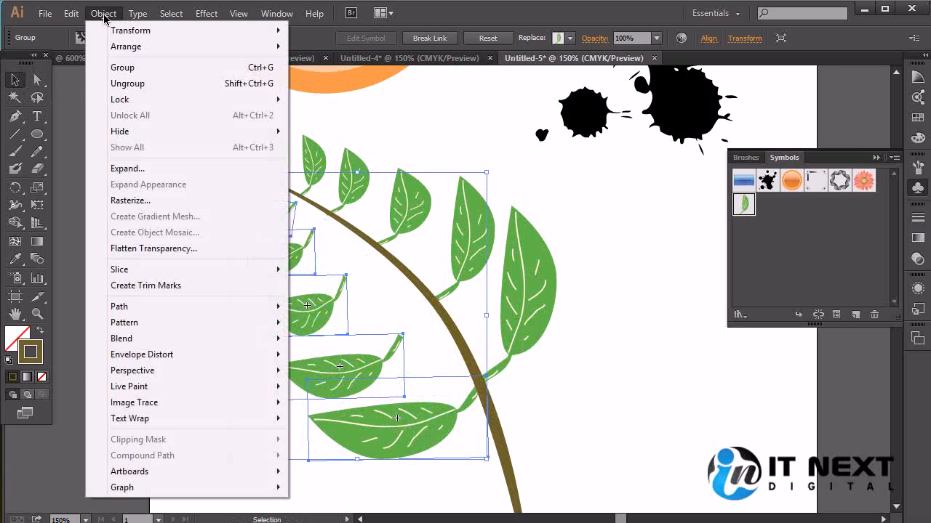
click(142, 83)
click(577, 382)
drag(378, 364, 416, 327)
Place an additional leaf at the branch's tip and rotate it about 60° clockwise
drag(306, 310, 263, 176)
click(251, 256)
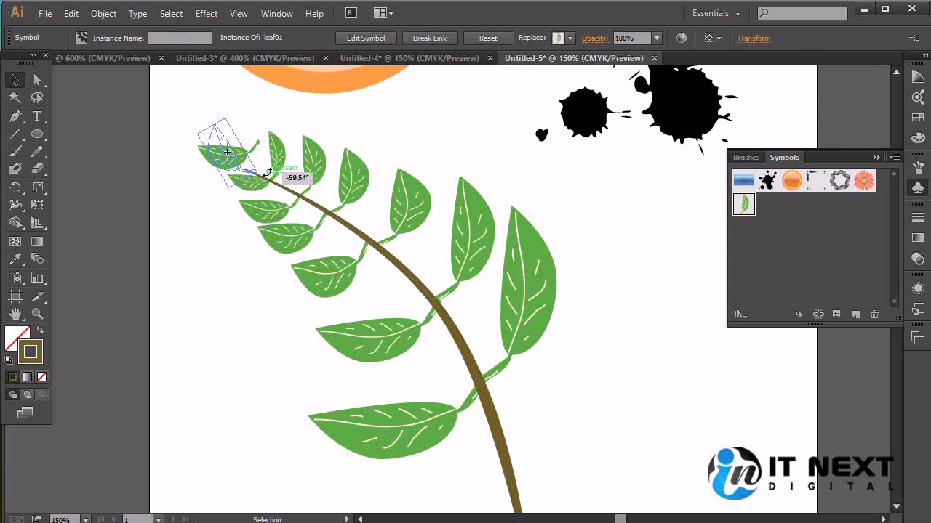
drag(267, 172, 267, 174)
key(ctrl+plus)
key(ctrl+plus)
key(ctrl+plus)
key(space)
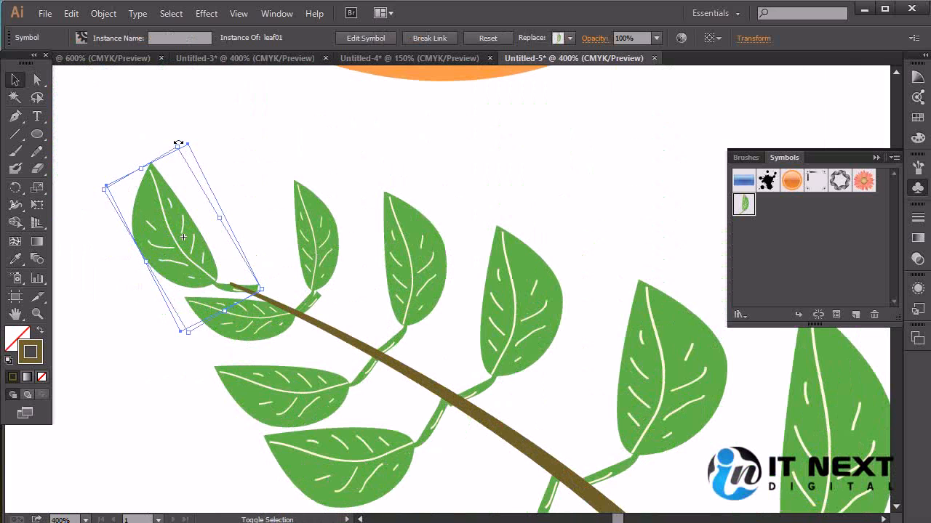
Shrink the tip leaf slightly, turn it nearly upright and align its stem with the thin end of the branch
drag(179, 146, 182, 173)
mouse_move(187, 270)
mouse_down()
mouse_move(182, 250)
mouse_move(187, 258)
mouse_up()
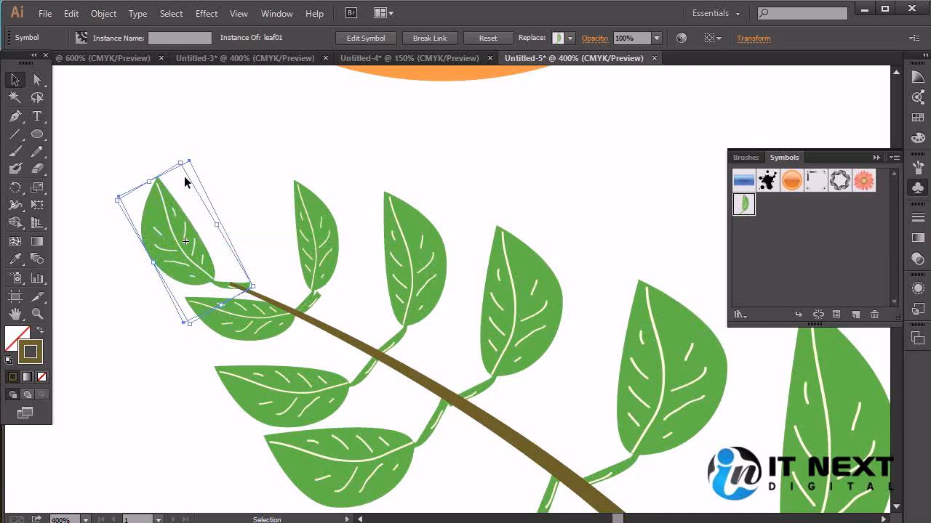
drag(111, 196, 120, 188)
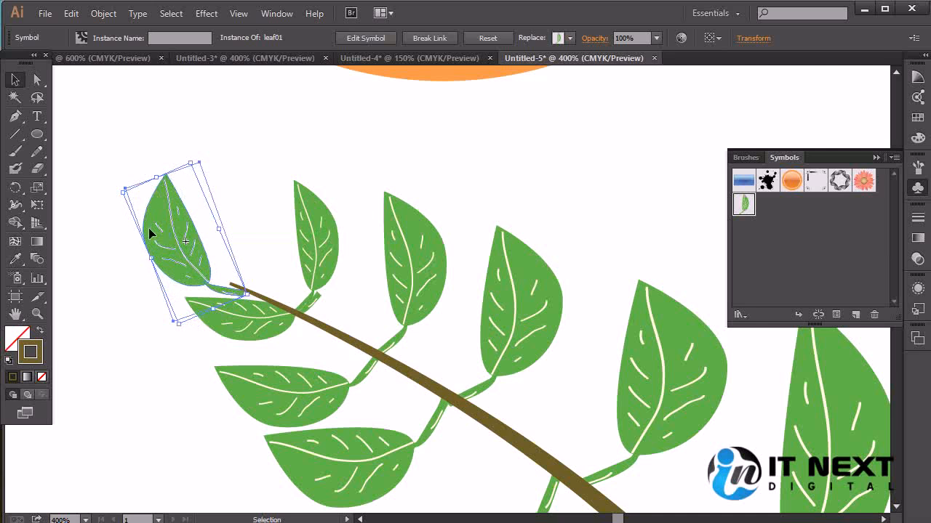
drag(184, 264, 189, 262)
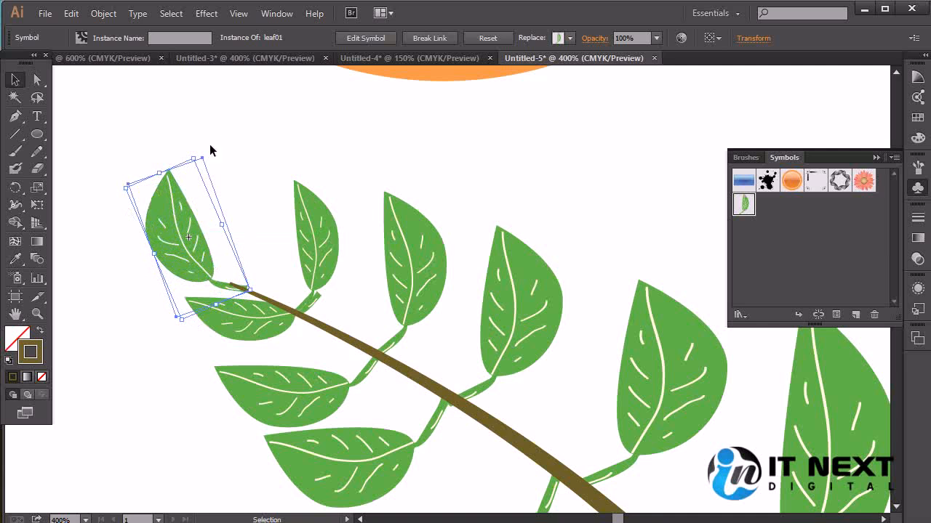
drag(201, 157, 216, 195)
drag(203, 260, 222, 245)
click(300, 263)
Scale the tip leaf down further and reseat its stem on the branch's end
click(241, 287)
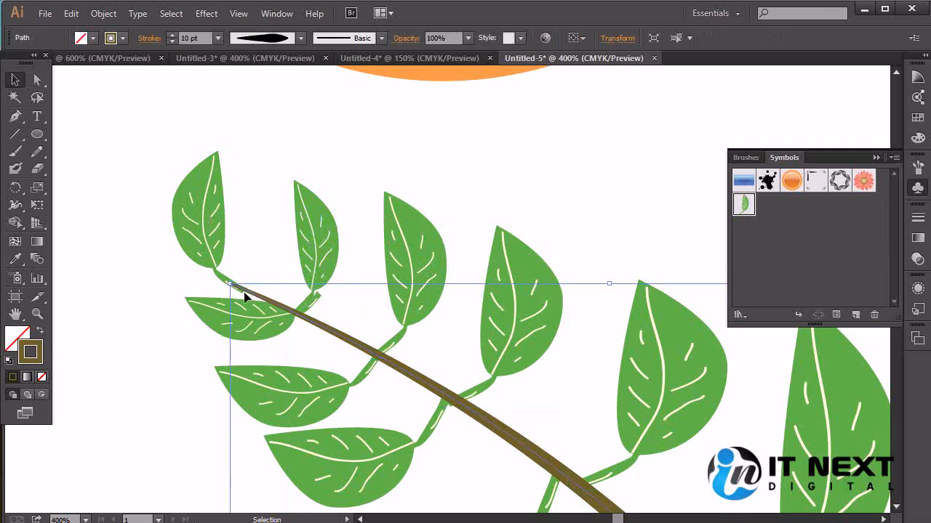
click(271, 300)
click(236, 275)
click(221, 278)
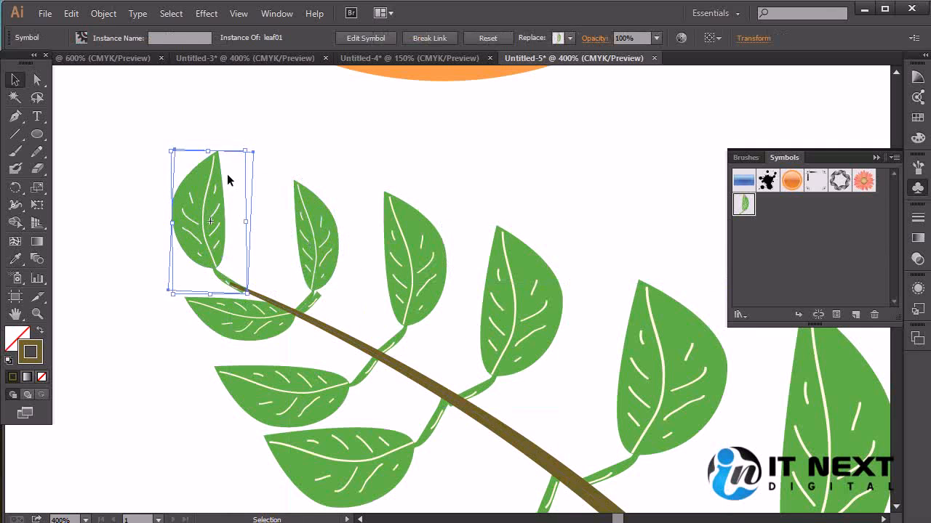
drag(245, 149, 230, 184)
mouse_move(207, 271)
mouse_down()
mouse_move(213, 265)
mouse_move(219, 274)
mouse_up()
click(285, 294)
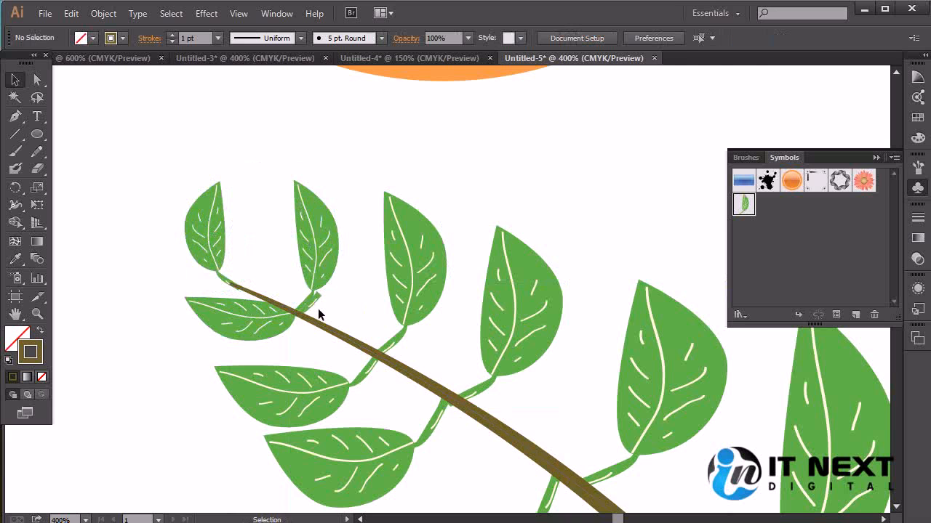
Turn off the Only Web Colors limit in the branch's stroke color settings
key(ctrl+minus)
key(ctrl+minus)
key(ctrl+minus)
key(ctrl+minus)
key(ctrl+equal)
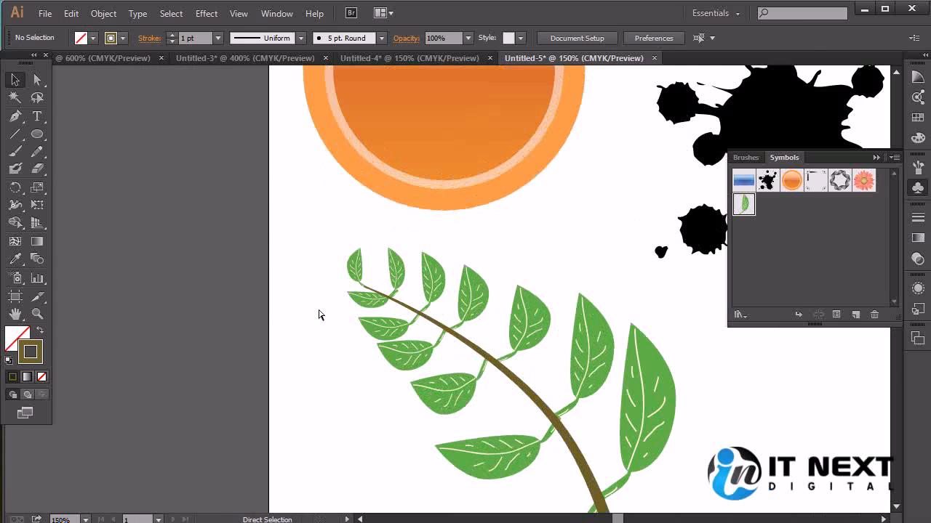
click(534, 397)
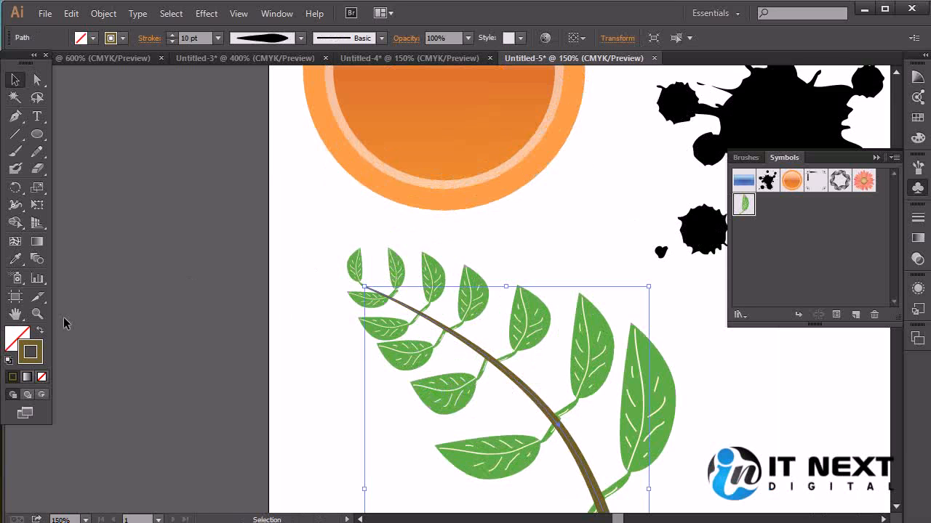
double_click(36, 354)
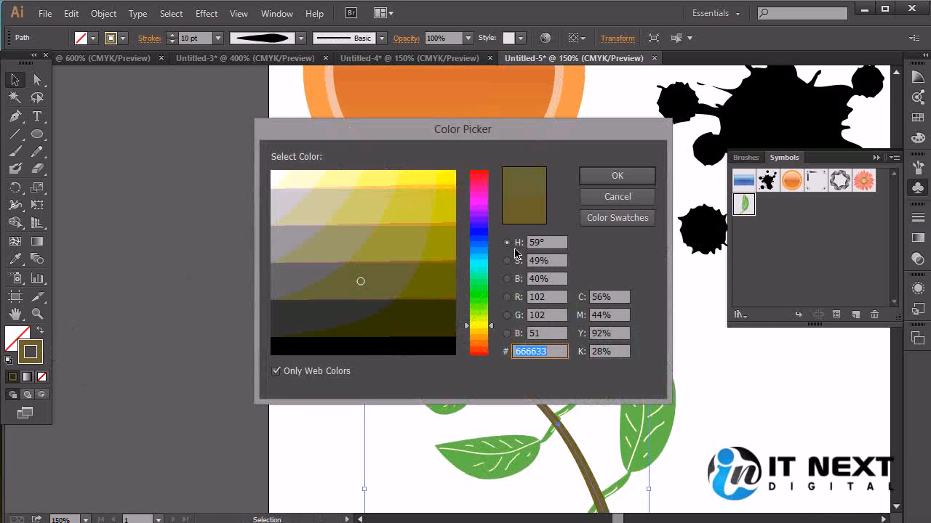
click(307, 371)
click(617, 175)
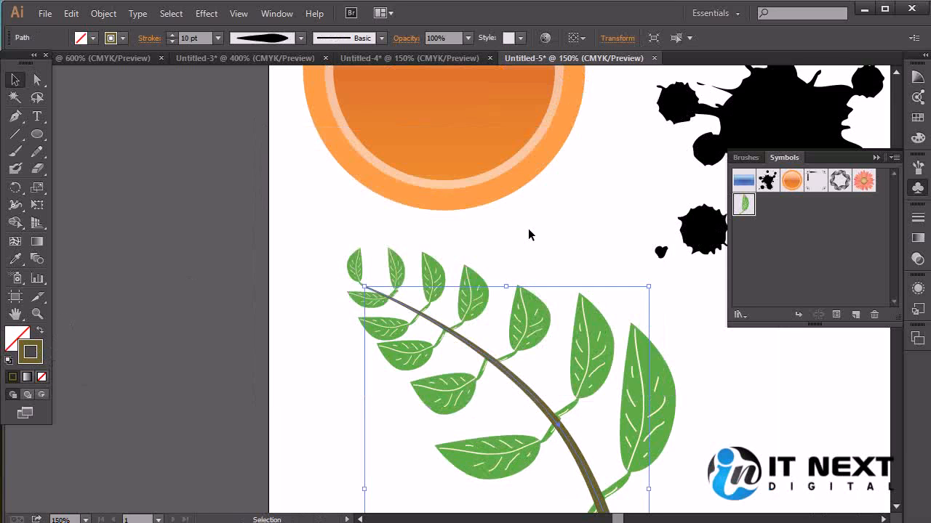
Try to color the selected branch by sampling a leaf with the Eyedropper
key(i)
click(600, 322)
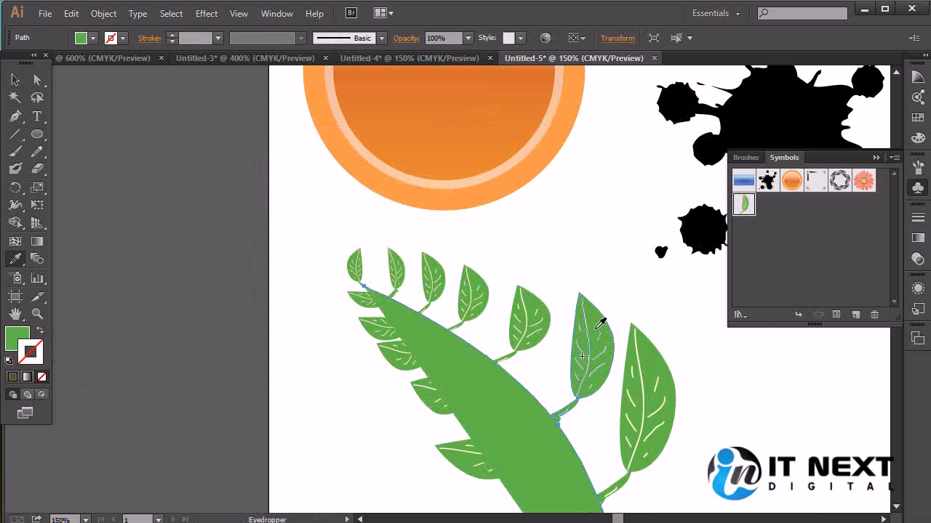
key(ctrl+z)
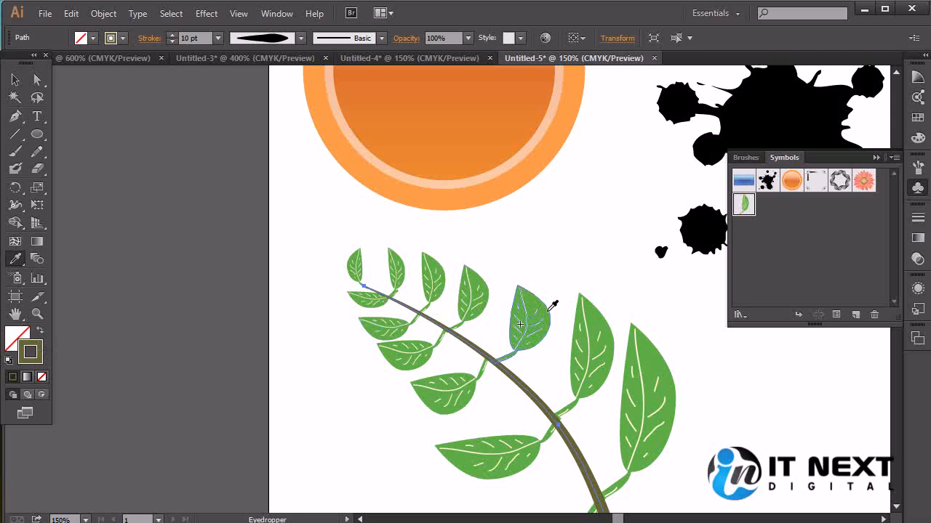
Sample a leaf's green with nothing selected and copy the hex code of that fill color
ctrl+click(332, 201)
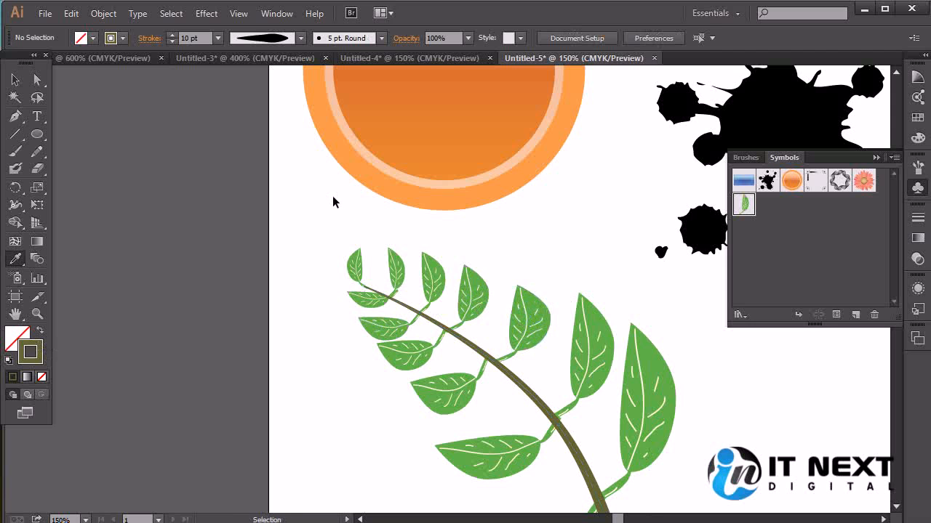
click(593, 326)
click(19, 337)
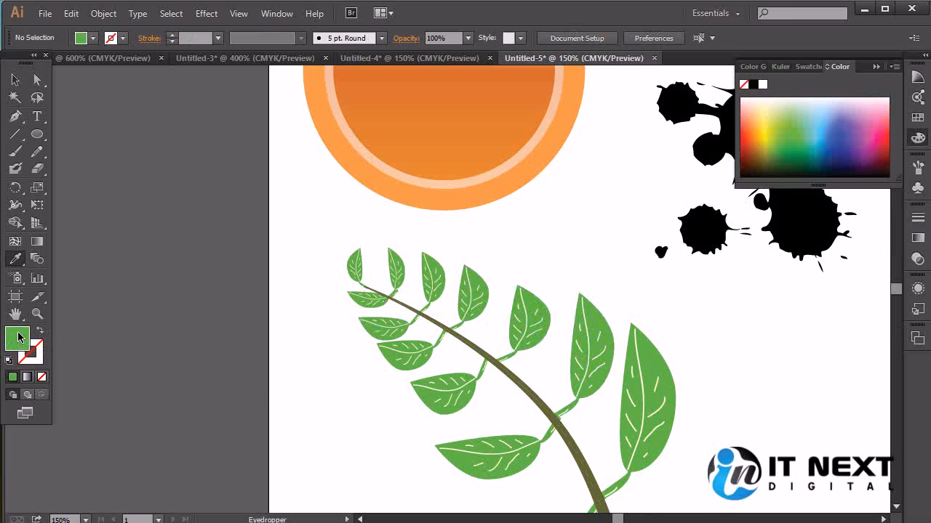
double_click(19, 337)
right_click(521, 351)
click(558, 393)
click(600, 198)
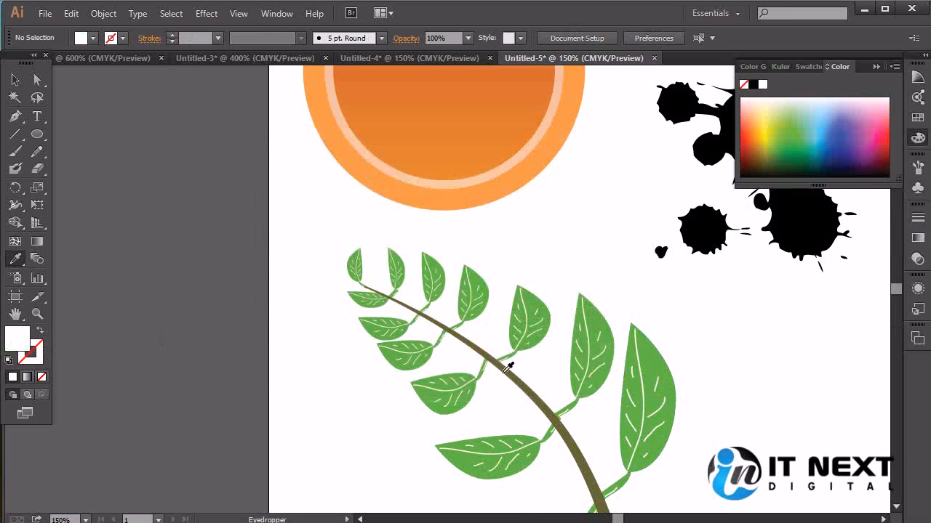
Set the branch's stroke color to the copied green, hex 60bb46
ctrl+click(509, 372)
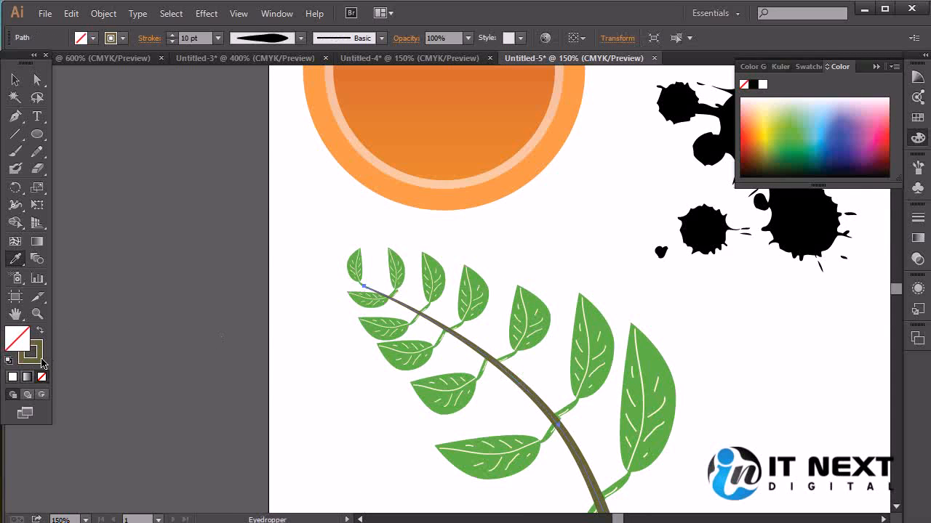
double_click(41, 363)
key(ctrl+v)
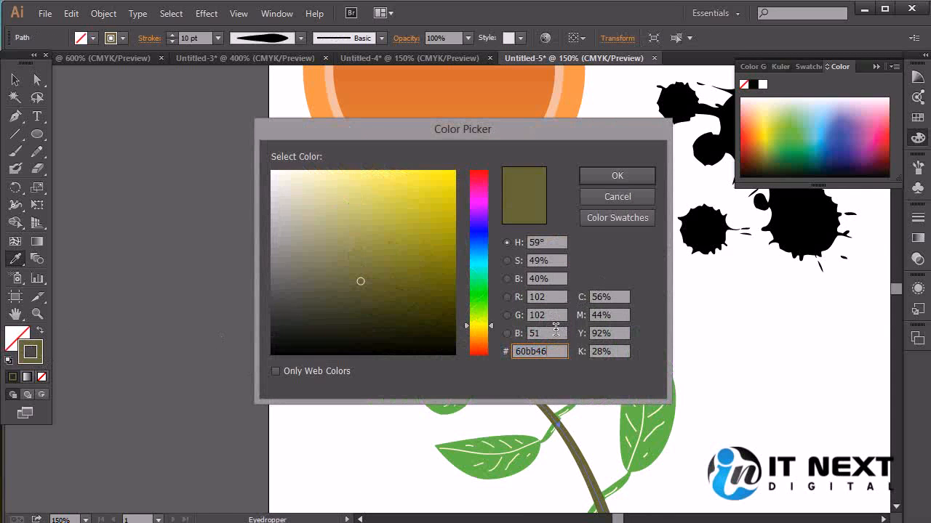
click(613, 176)
click(15, 80)
click(523, 235)
Shift the largest leaf on the branch's lower side slightly up and left so its stem fits the branch
drag(607, 349, 551, 184)
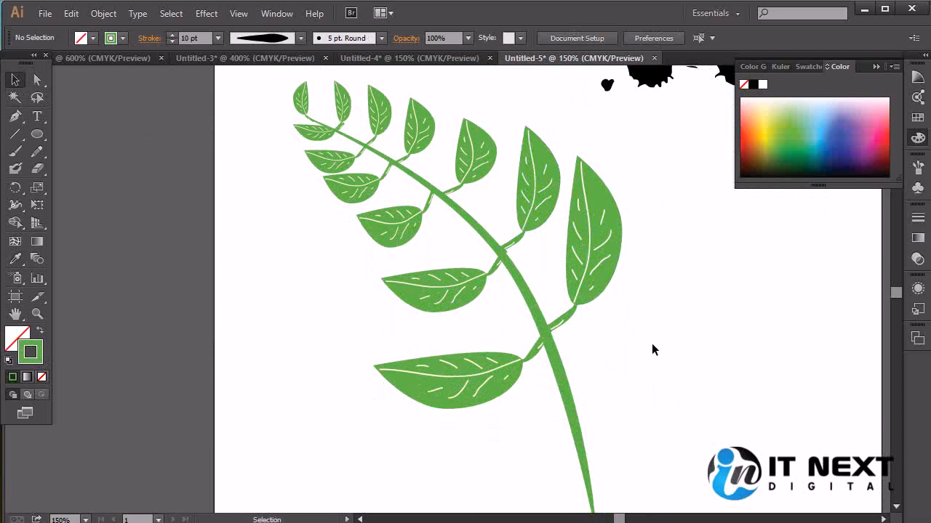
drag(658, 322, 655, 348)
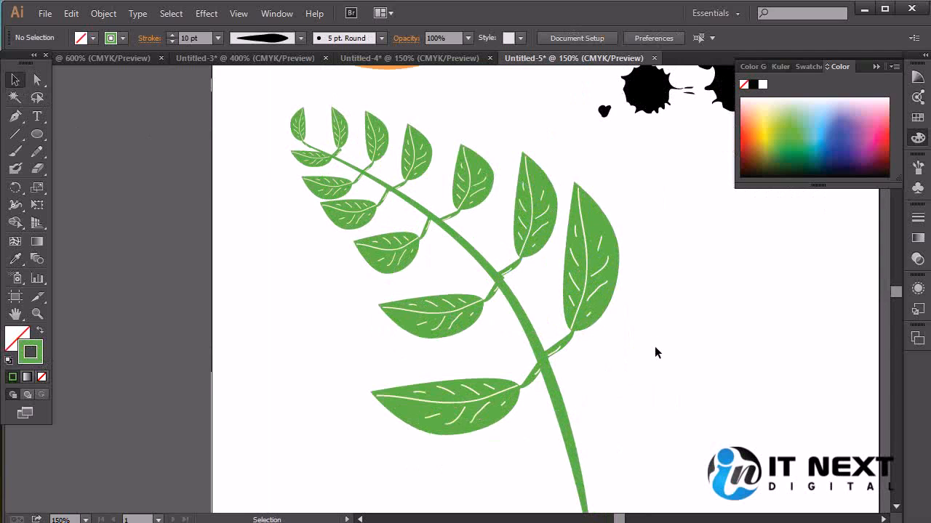
drag(501, 411, 495, 400)
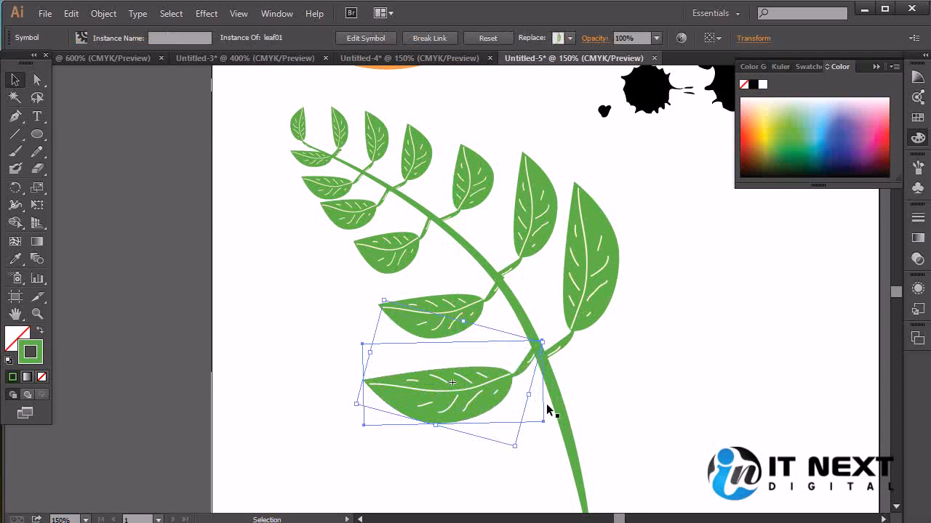
click(722, 381)
Move the black ink splatter partly off the artboard and the orange button upward, clearing space around the branch
drag(685, 319, 640, 342)
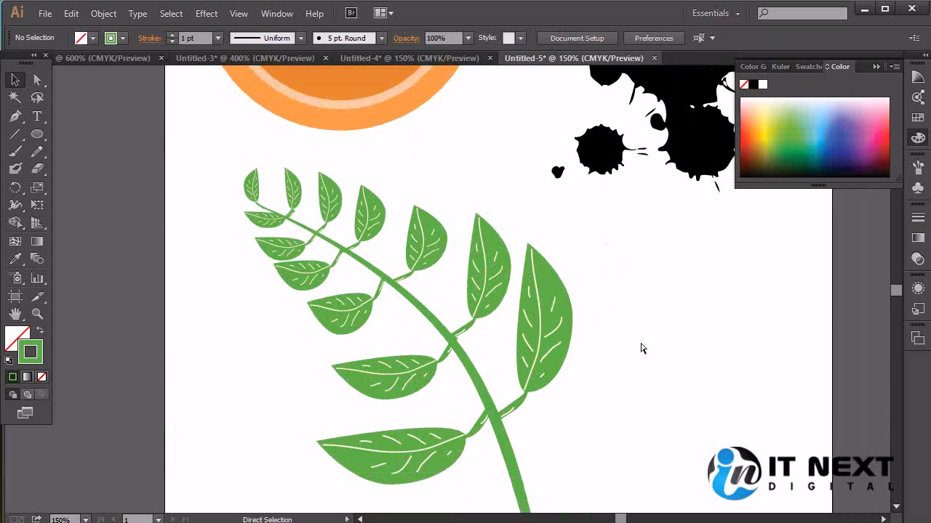
key(ctrl+minus)
key(ctrl+minus)
mouse_move(516, 448)
mouse_down()
mouse_move(490, 441)
mouse_move(334, 233)
mouse_up()
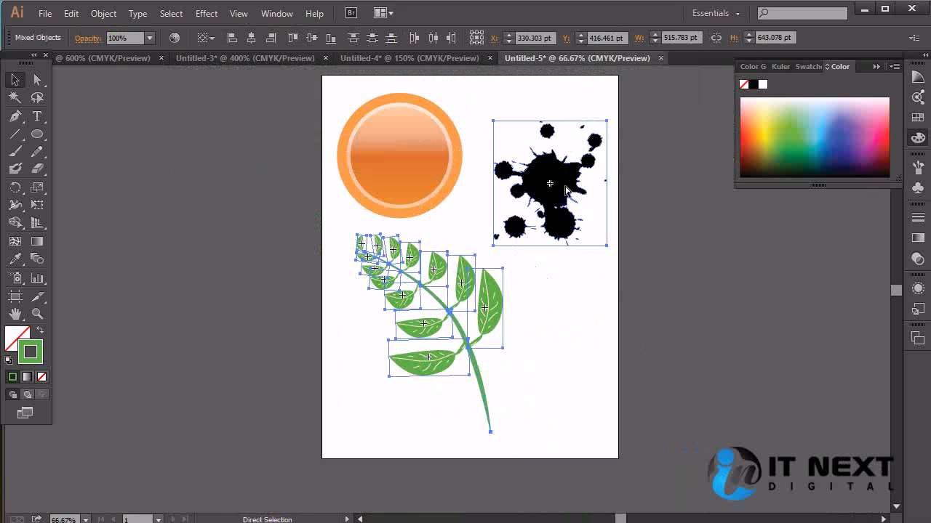
click(654, 201)
drag(565, 180, 642, 107)
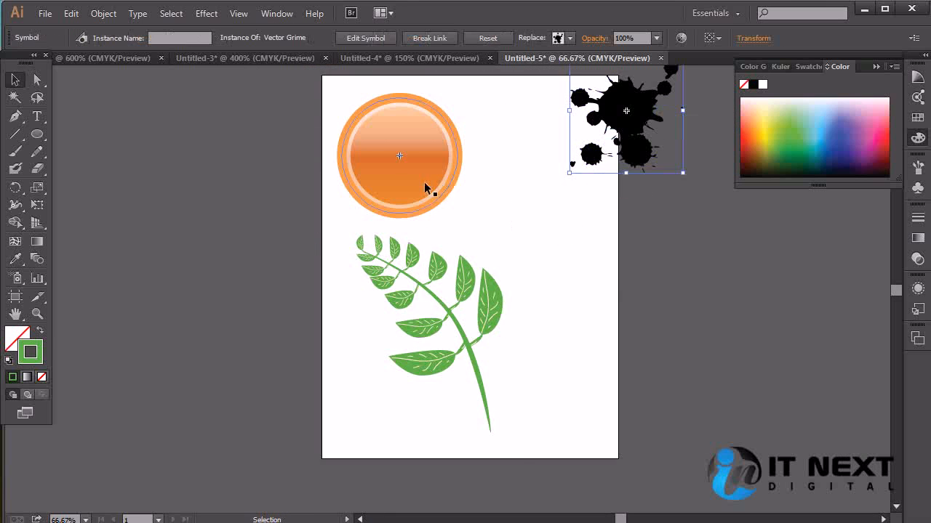
drag(426, 187, 433, 141)
Select the branch with all its leaves and group them
drag(339, 226, 555, 441)
key(ctrl+shift+b)
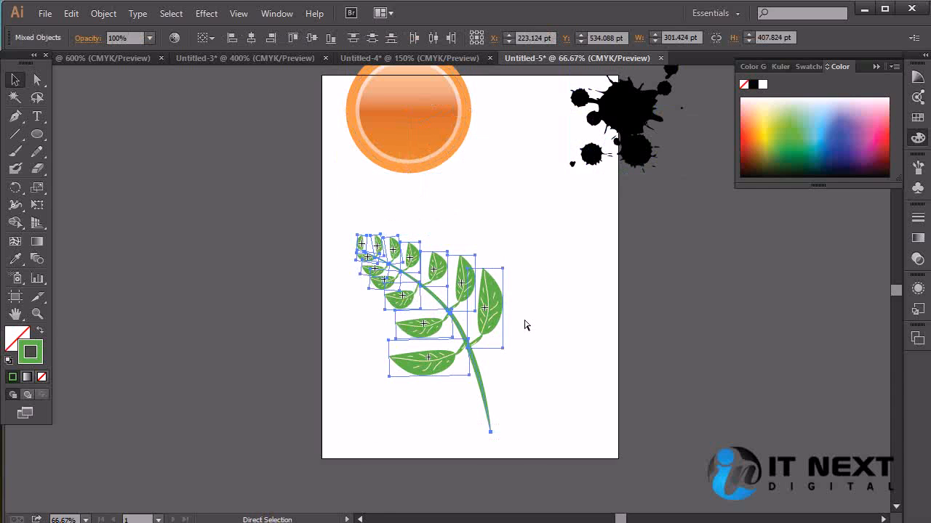
key(ctrl+g)
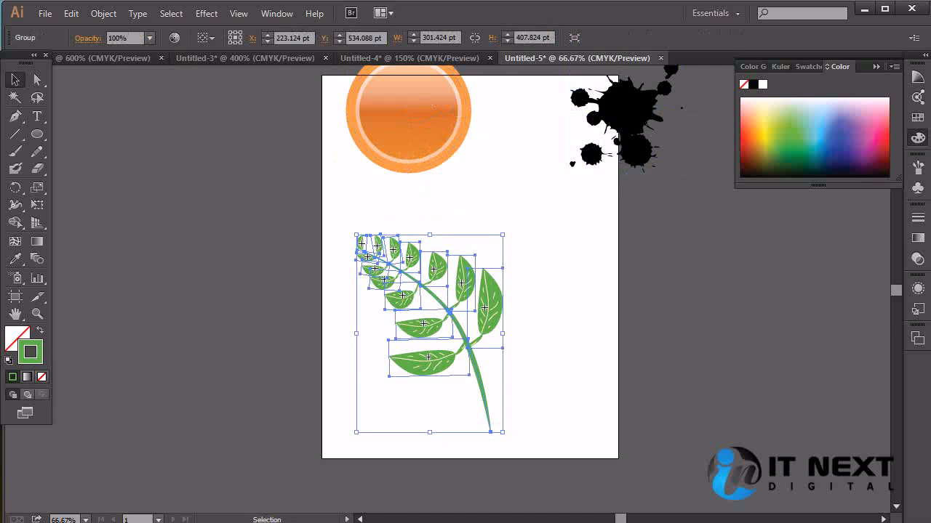
Save the grouped branch as a Movie Clip symbol named dal and delete the original artwork from the artboard
click(918, 187)
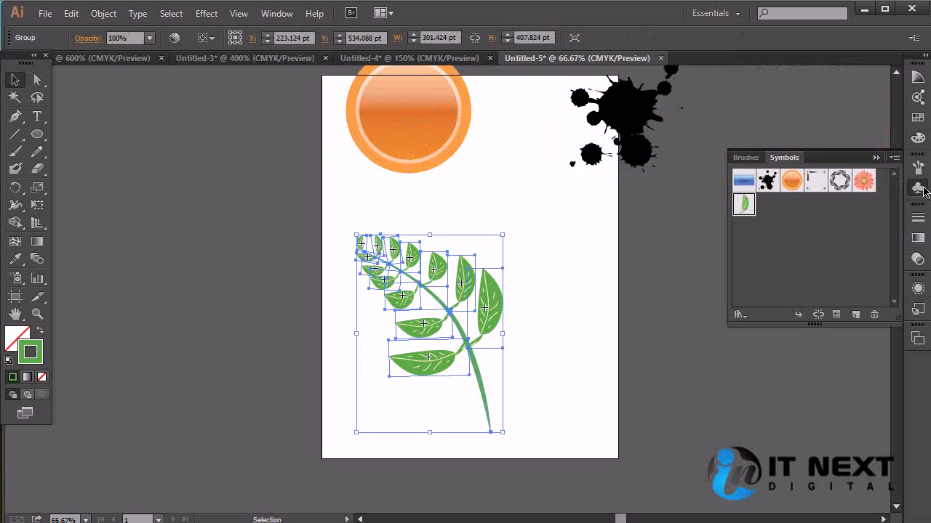
mouse_move(421, 283)
mouse_down()
mouse_move(722, 256)
mouse_move(769, 230)
mouse_up()
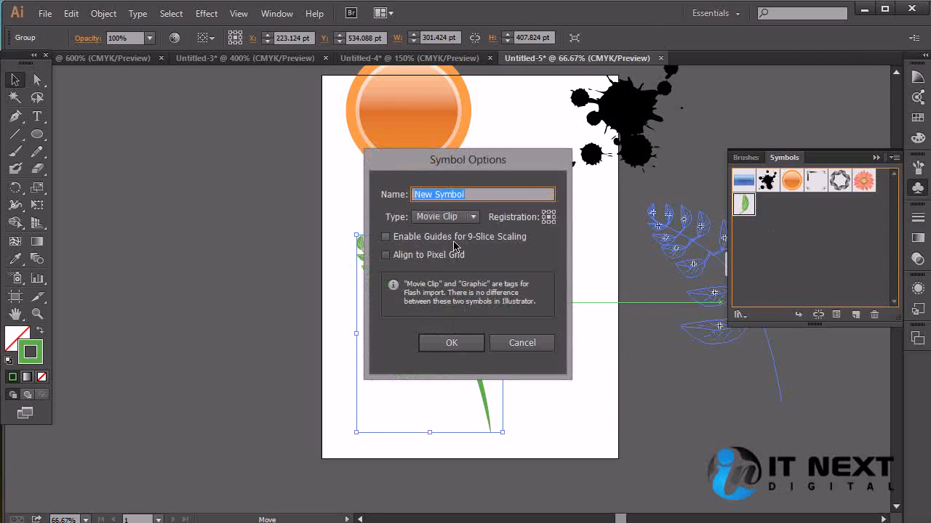
text(dal)
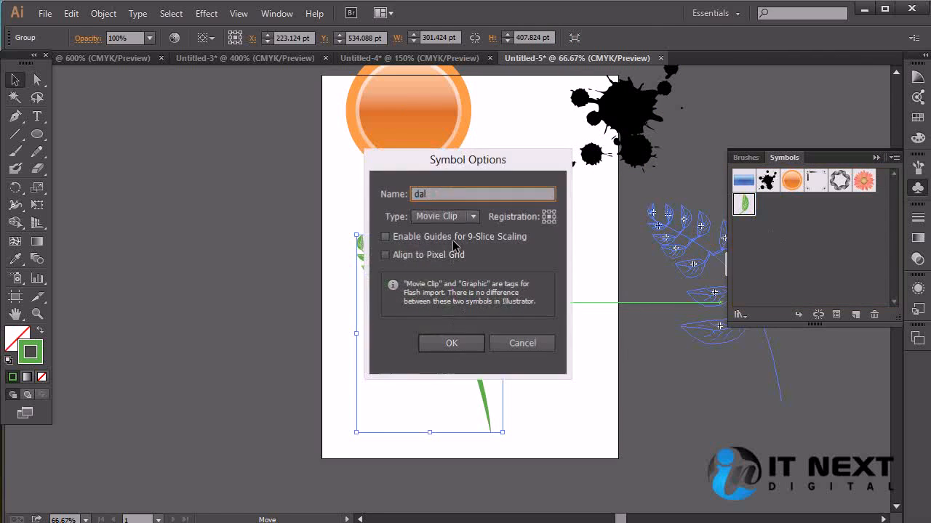
key(Return)
key(Delete)
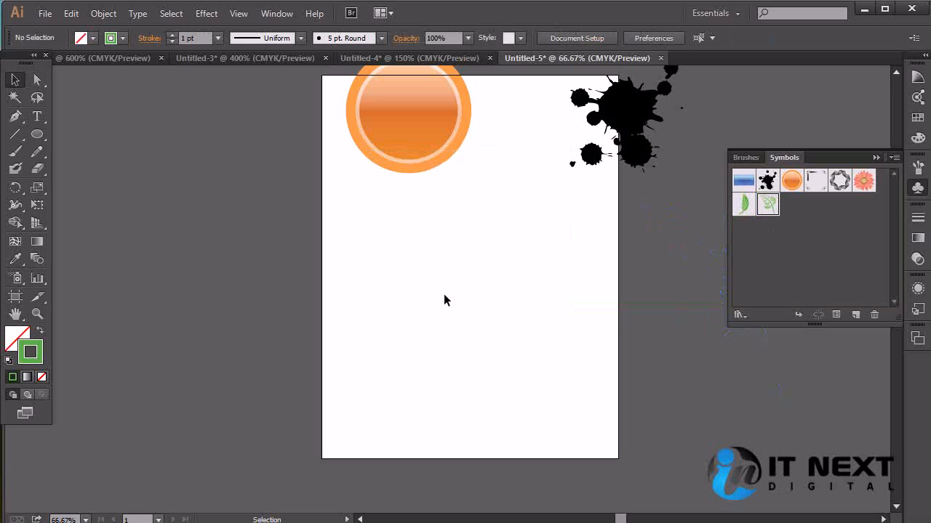
Place one leaf01 instance and one dal instance side by side on the artboard, lowering the branch slightly
drag(743, 205, 415, 255)
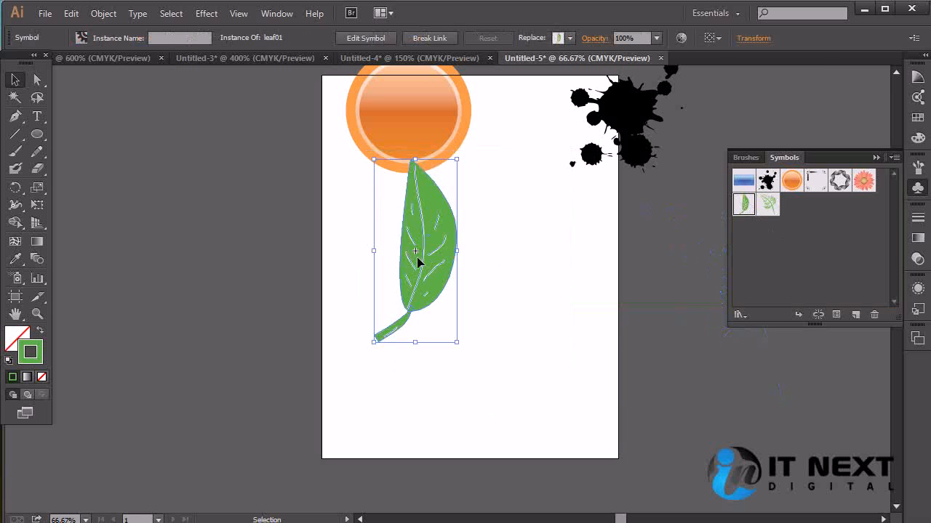
drag(768, 204, 565, 274)
click(691, 355)
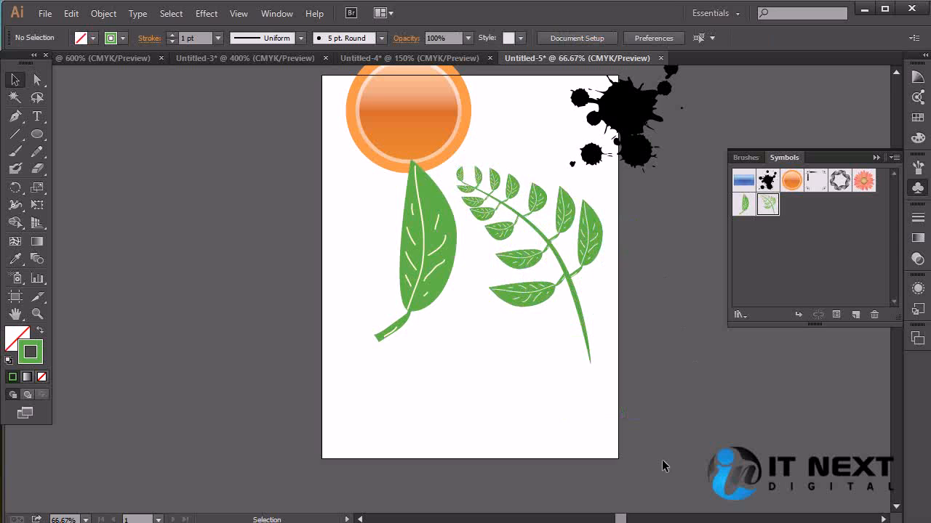
drag(565, 270, 571, 296)
click(687, 371)
click(687, 407)
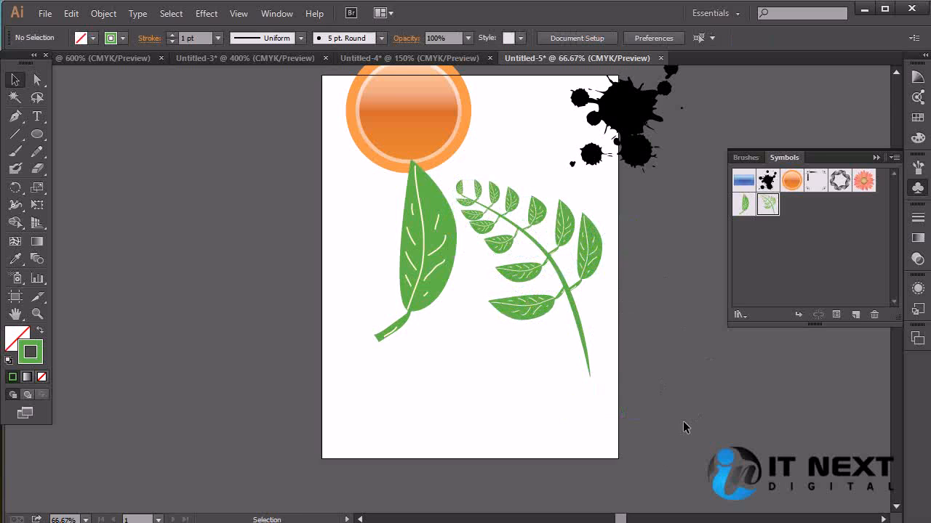